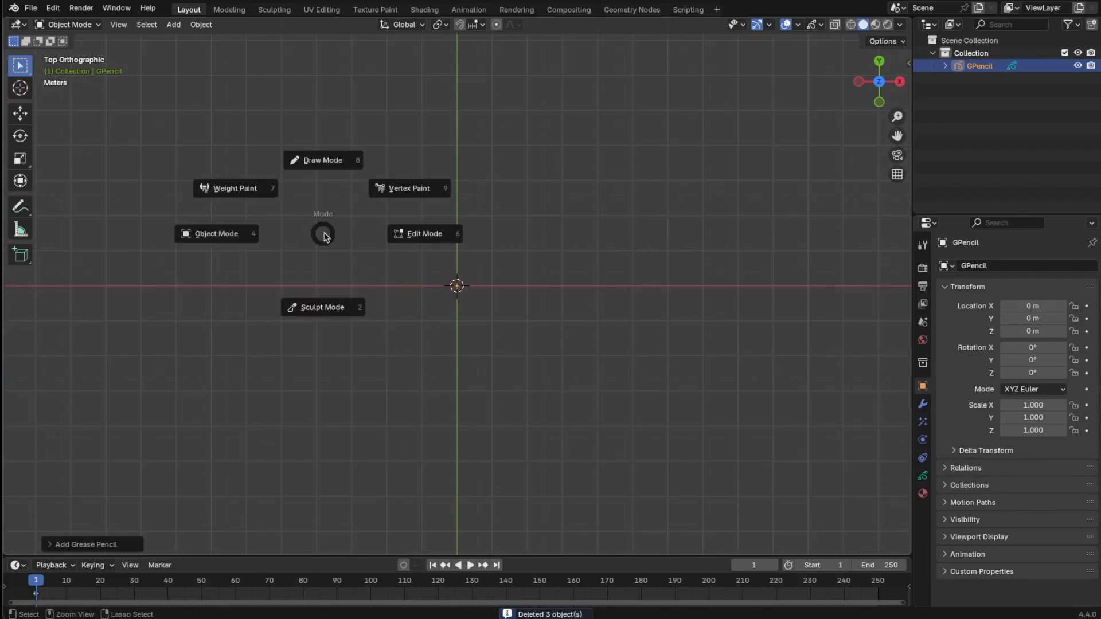
- In Draw Mode, set the brush radius to 0.26 m and draw a long S-shaped black stroke across the grid
{"action": "left_click", "coordinate": [333, 162]}
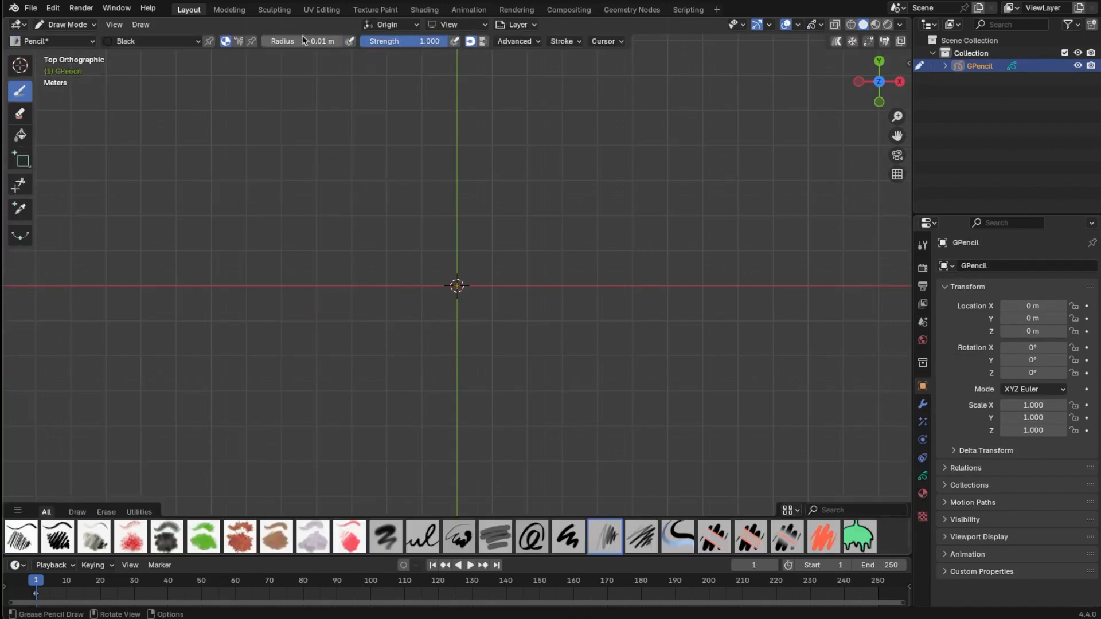
{"action": "left_click_drag", "start_coordinate": [303, 40], "coordinate": [322, 46]}
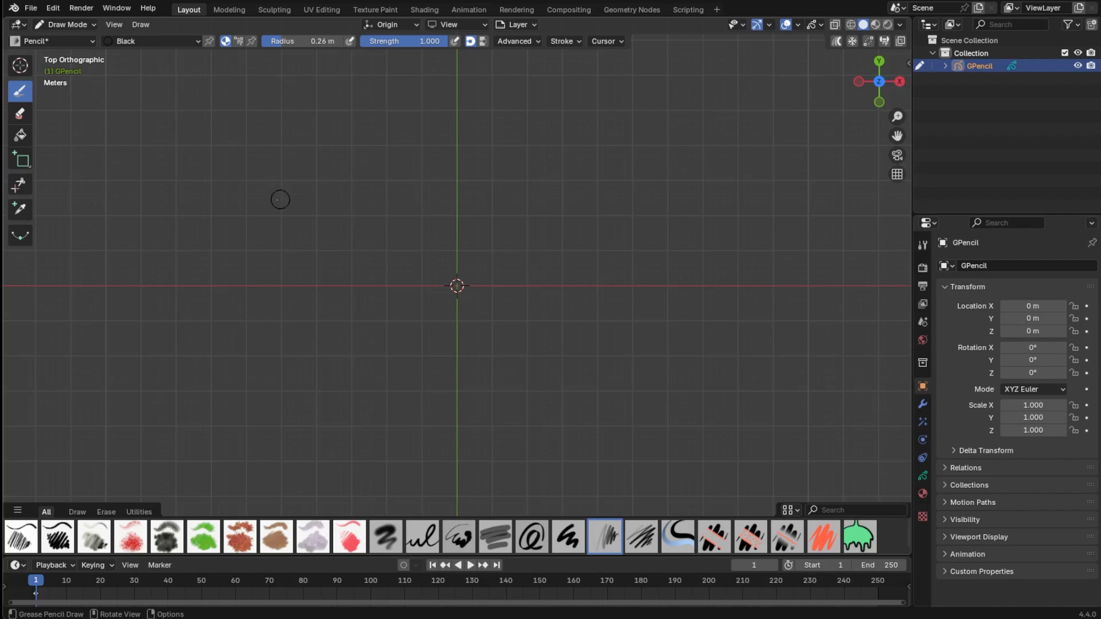
{"action": "mouse_move", "coordinate": [268, 253]}
{"action": "left_mouse_down"}
{"action": "mouse_move", "coordinate": [530, 282]}
{"action": "mouse_move", "coordinate": [808, 345]}
{"action": "left_mouse_up"}
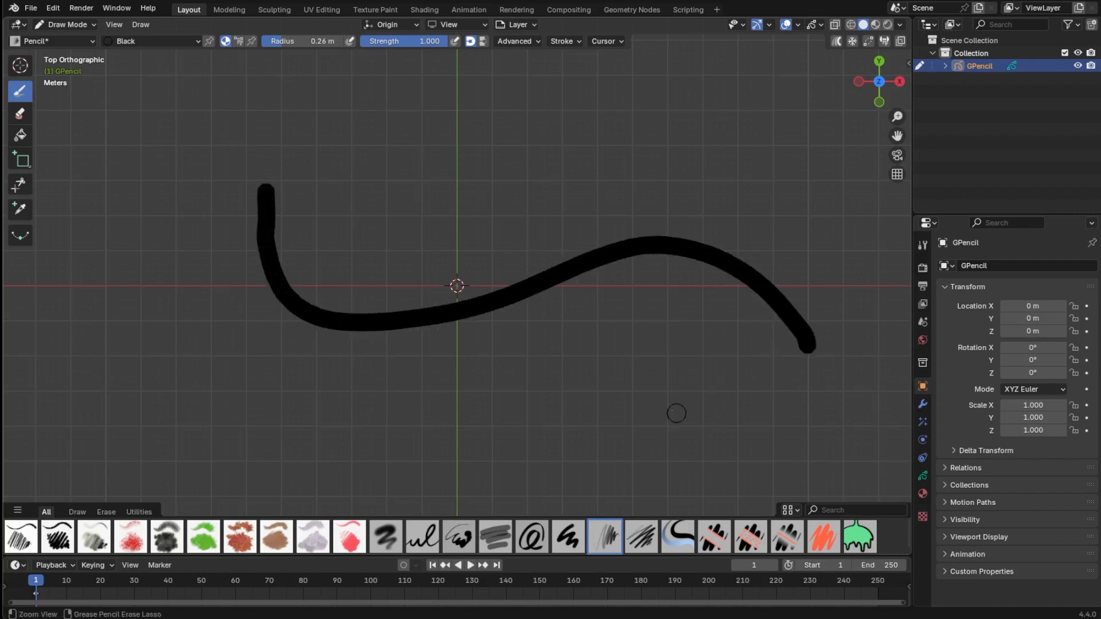
{"action": "middle_click_drag", "start_coordinate": [675, 411], "coordinate": [672, 351], "text": "ctrl"}
{"action": "middle_click_drag", "start_coordinate": [672, 352], "coordinate": [598, 357], "text": "shift"}
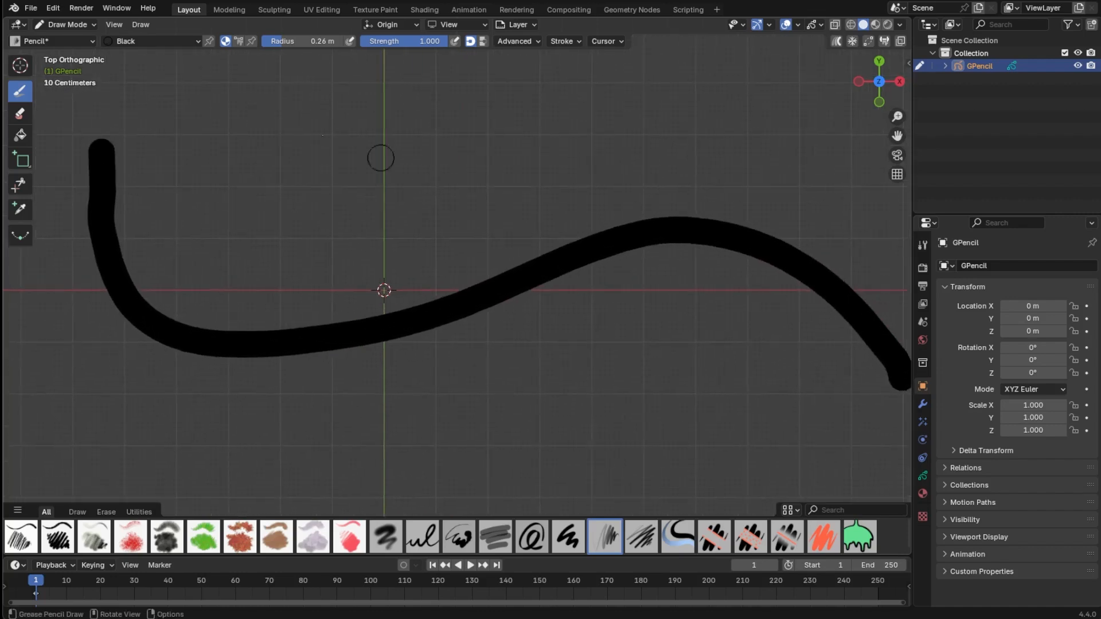
- Return to Object Mode and create a new node tree for the Grease Pencil object in the Geometry Nodes workspace
{"action": "left_click", "coordinate": [86, 24]}
{"action": "left_click", "coordinate": [108, 39]}
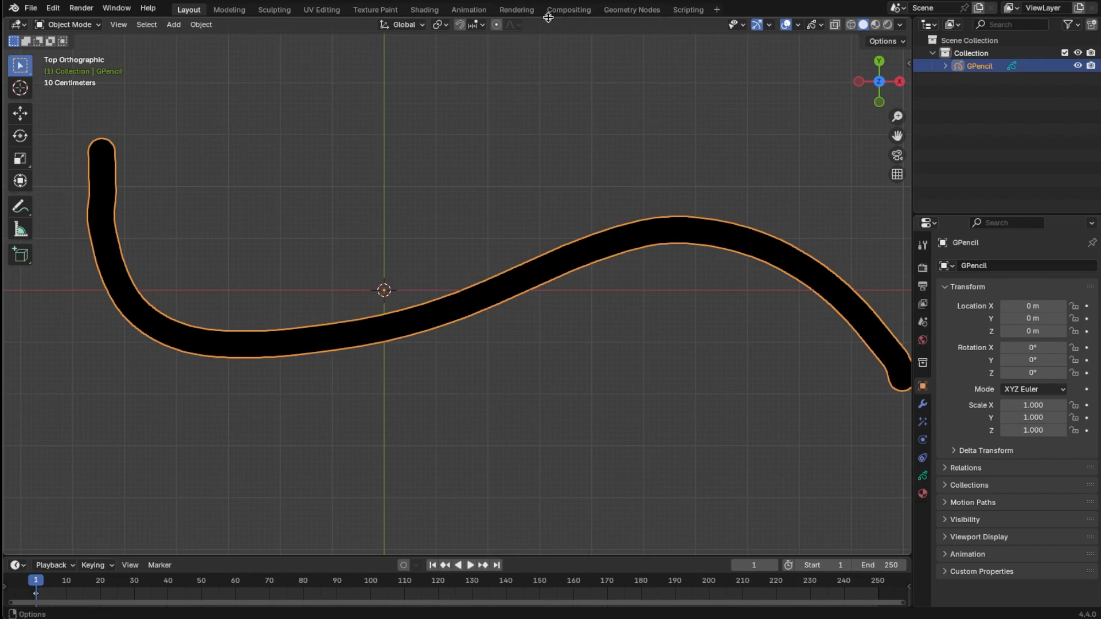
{"action": "left_click", "coordinate": [637, 9]}
{"action": "left_click", "coordinate": [458, 297]}
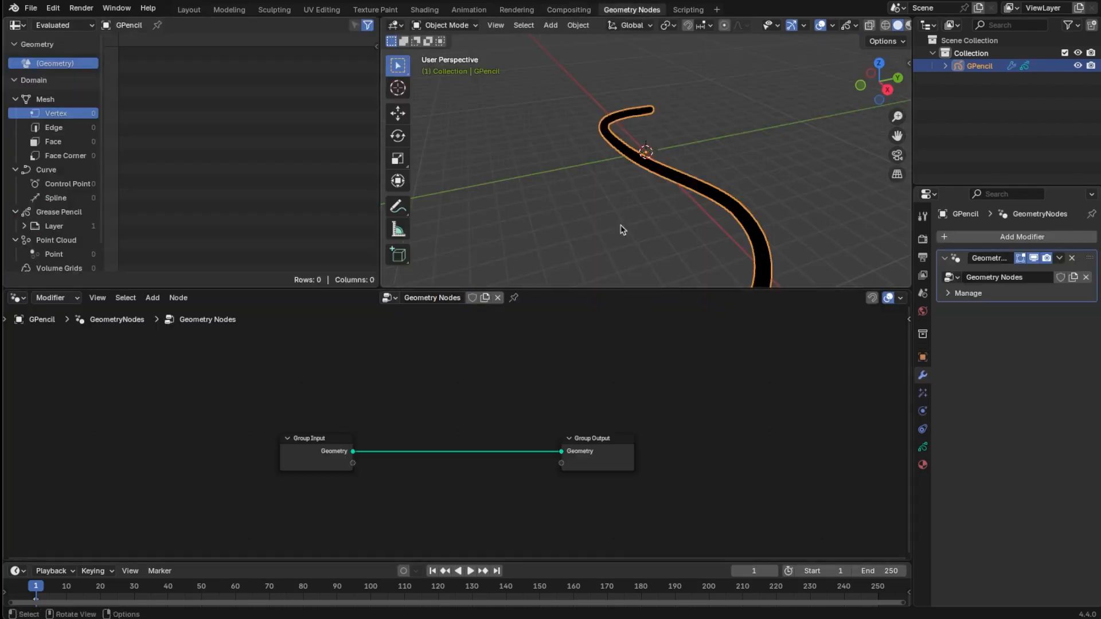
- Set the viewport to top view and widen the viewport and node editor by narrowing the outliner and properties area
{"action": "key", "text": "KP_7"}
{"action": "middle_click_drag", "start_coordinate": [467, 431], "coordinate": [475, 349], "text": "ctrl"}
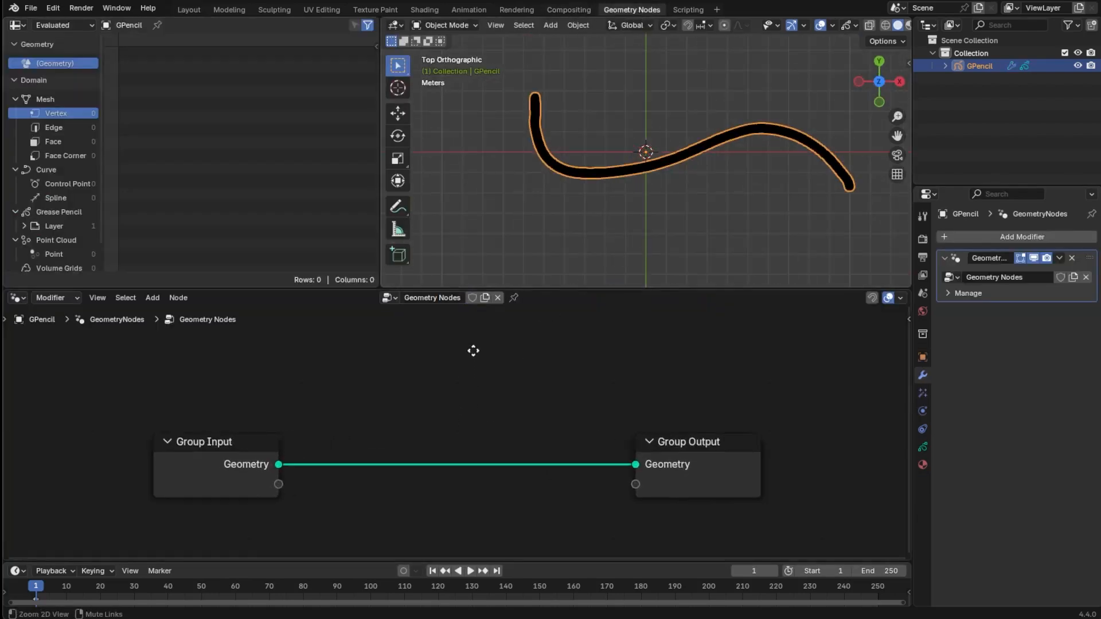
{"action": "left_click_drag", "start_coordinate": [914, 368], "coordinate": [1002, 373]}
{"action": "middle_click_drag", "start_coordinate": [585, 458], "coordinate": [596, 380], "text": "ctrl"}
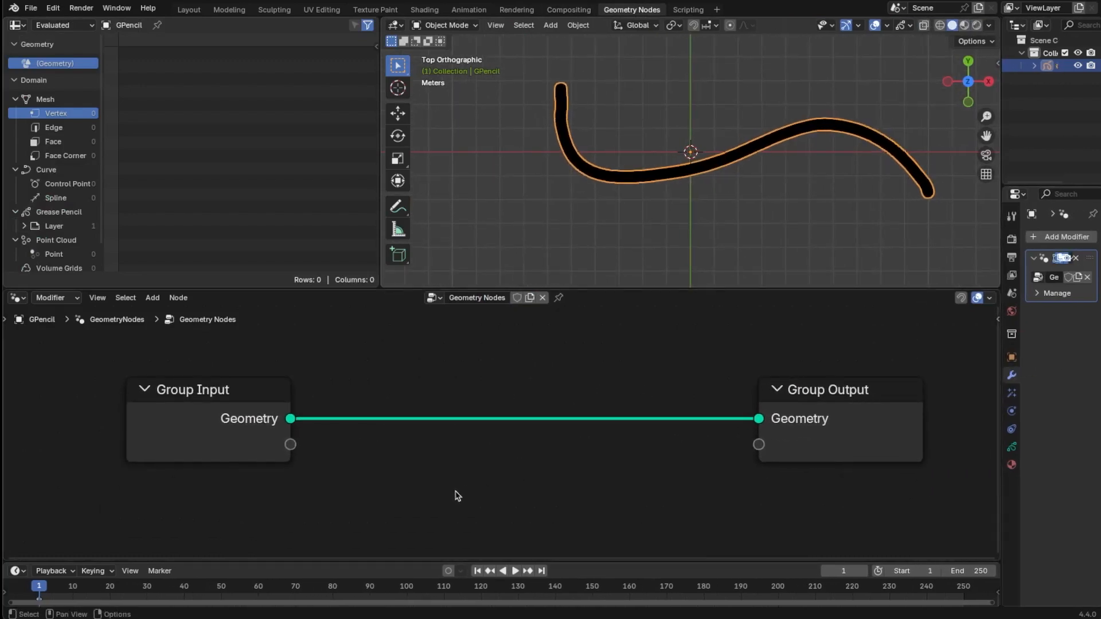
- Add a Curve Circle node and connect its Curve output to the Group Output's Geometry input
{"action": "key", "text": "shift+a"}
{"action": "mouse_move", "coordinate": [418, 419]}
{"action": "mouse_move", "coordinate": [520, 465]}
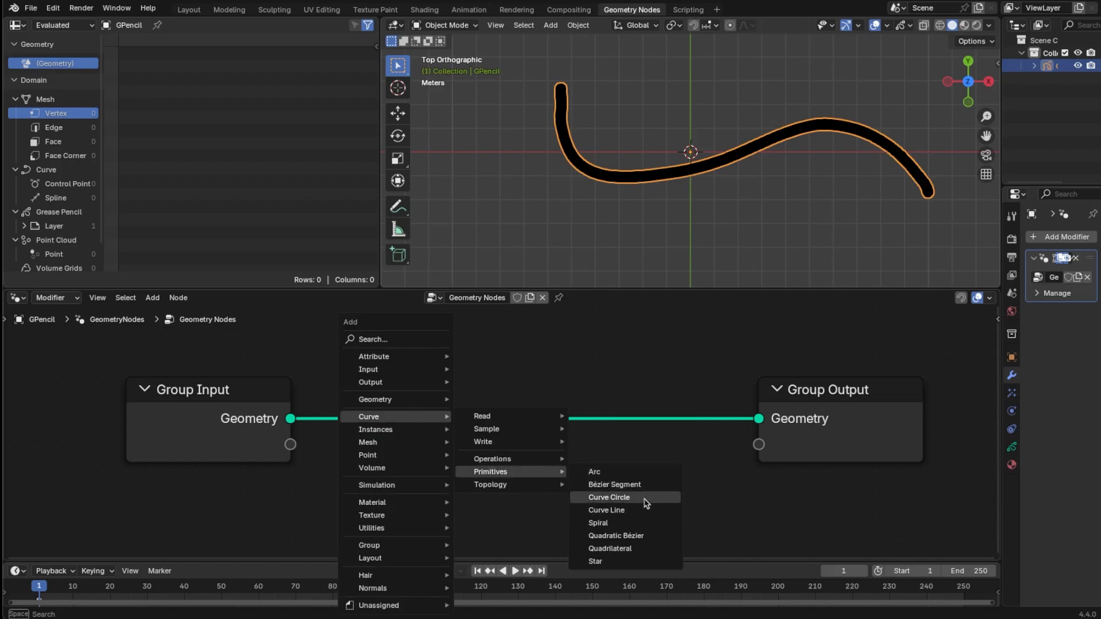
{"action": "left_click", "coordinate": [646, 503]}
{"action": "left_click", "coordinate": [324, 459]}
{"action": "scroll", "coordinate": [582, 521], "scroll_direction": "down", "scroll_amount": 2}
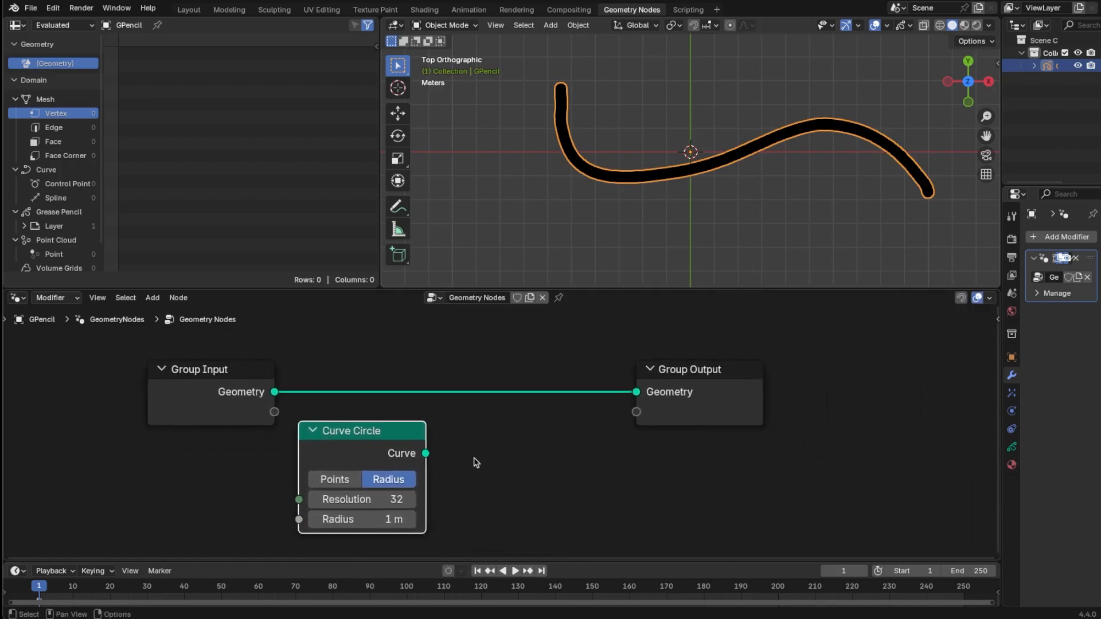
{"action": "left_click_drag", "start_coordinate": [425, 453], "coordinate": [676, 388]}
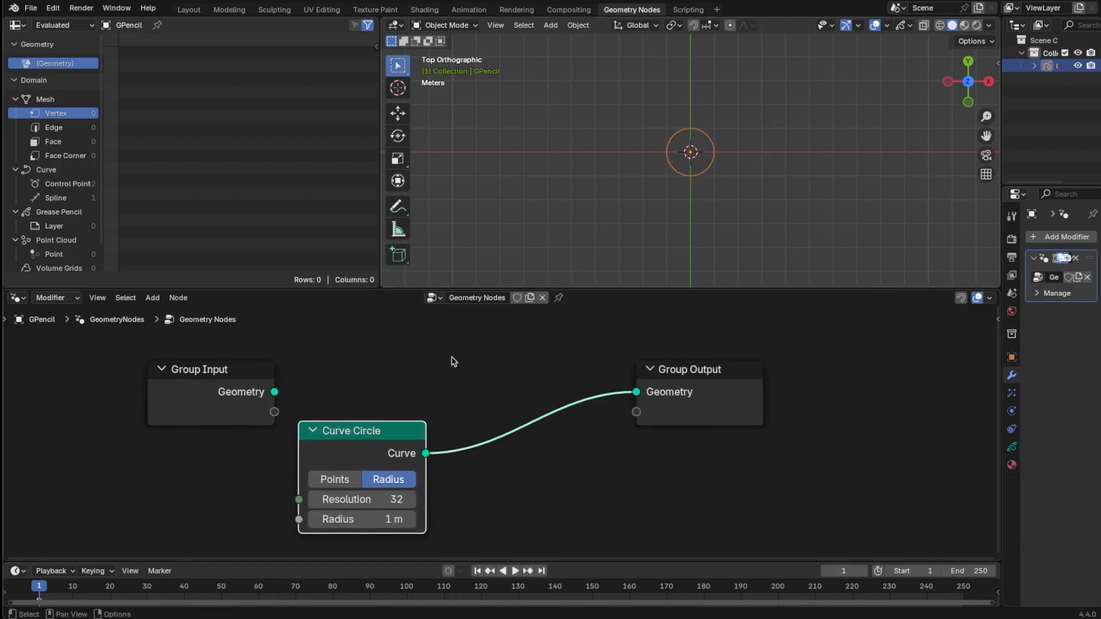
- Space out the Group Input and Curve Circle nodes and set the circle's radius to 0.5 m
{"action": "left_click_drag", "start_coordinate": [239, 382], "coordinate": [128, 362]}
{"action": "left_click_drag", "start_coordinate": [361, 430], "coordinate": [218, 427]}
{"action": "scroll", "coordinate": [388, 475], "scroll_direction": "up", "scroll_amount": 2}
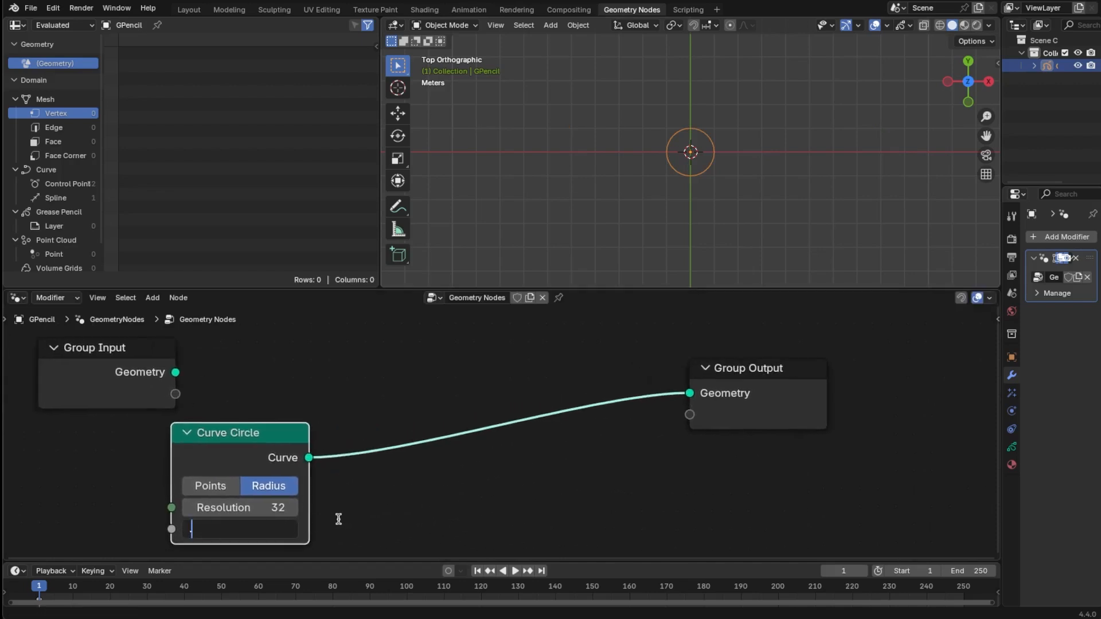
{"action": "type", "text": "5"}
{"action": "key", "text": "Return"}
{"action": "left_click", "coordinate": [463, 493]}
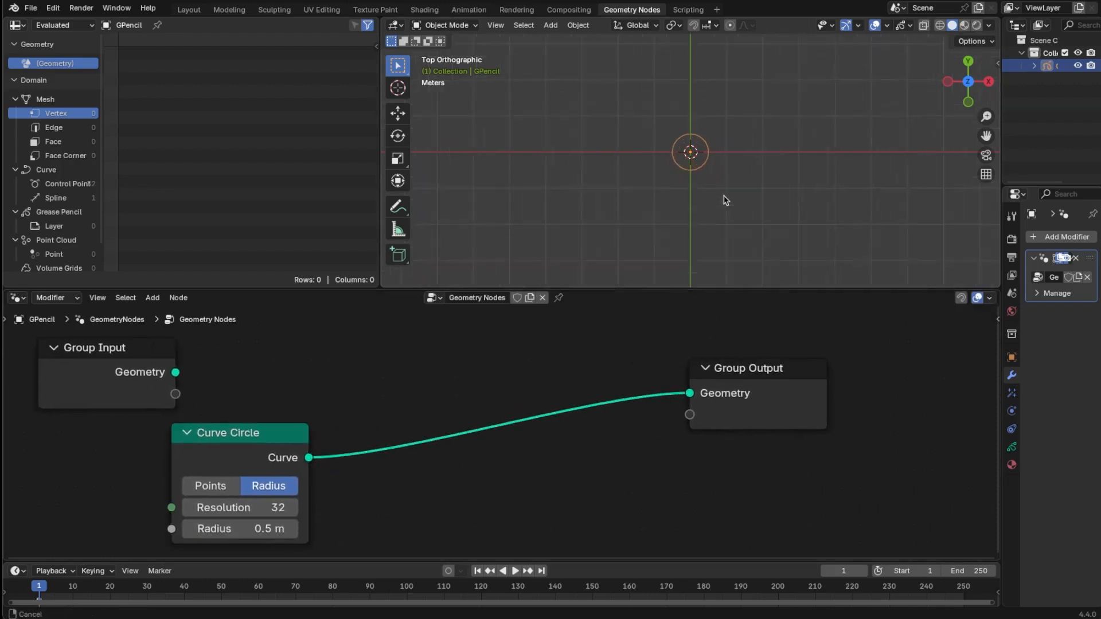
- Insert a Set Position node on the link between Curve Circle and Group Output
{"action": "key", "text": "shift+a"}
{"action": "mouse_move", "coordinate": [424, 399]}
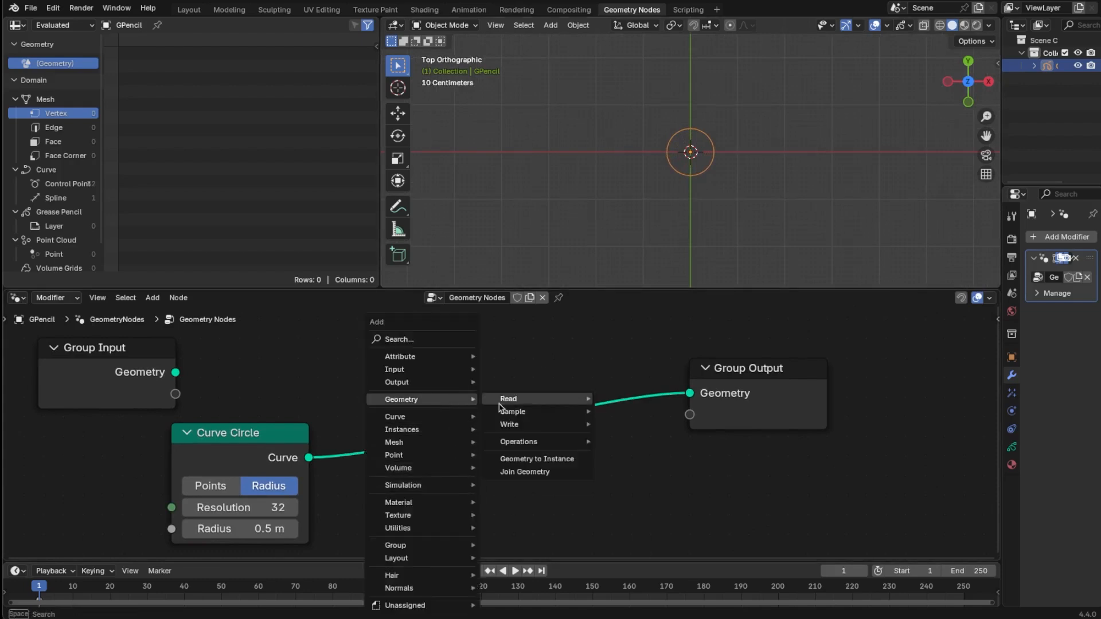
{"action": "mouse_move", "coordinate": [516, 424]}
{"action": "left_click", "coordinate": [657, 452]}
{"action": "left_click", "coordinate": [481, 381]}
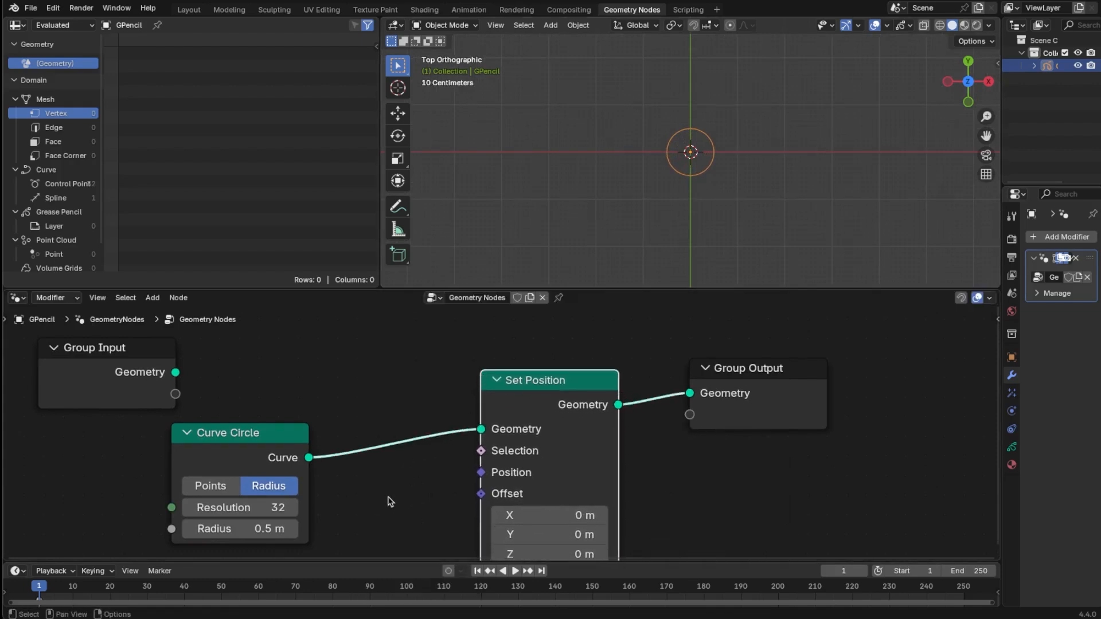
- Add a Position input node below and to the left of the Curve Circle node
{"action": "scroll", "coordinate": [406, 487], "scroll_direction": "down", "scroll_amount": 1}
{"action": "middle_click_drag", "start_coordinate": [406, 487], "coordinate": [459, 463]}
{"action": "key", "text": "shift+a"}
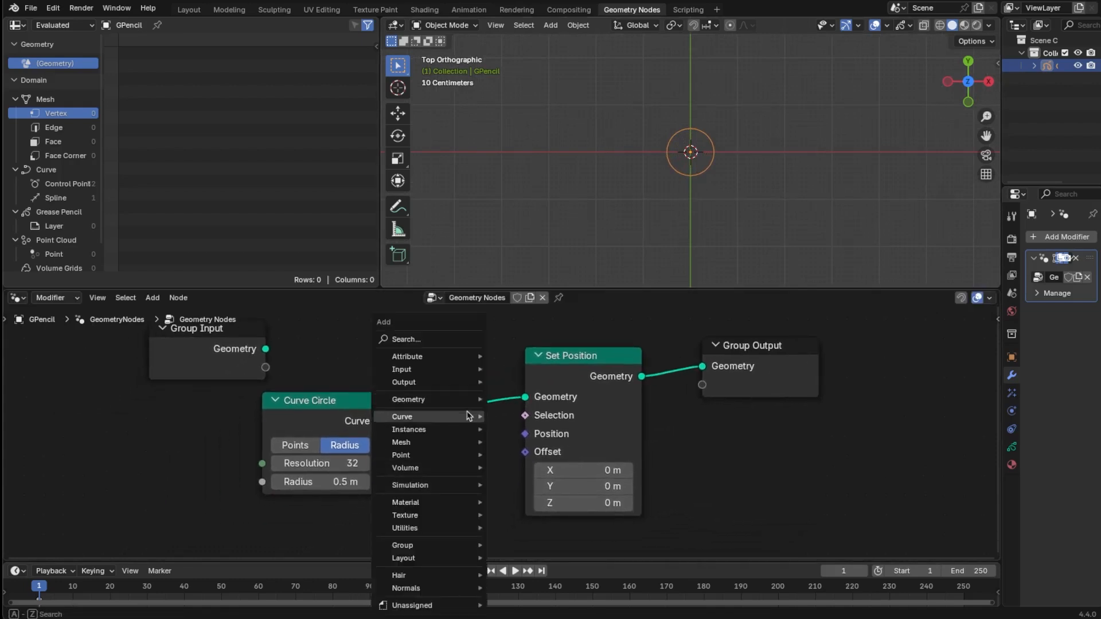
{"action": "mouse_move", "coordinate": [469, 405]}
{"action": "mouse_move", "coordinate": [547, 405]}
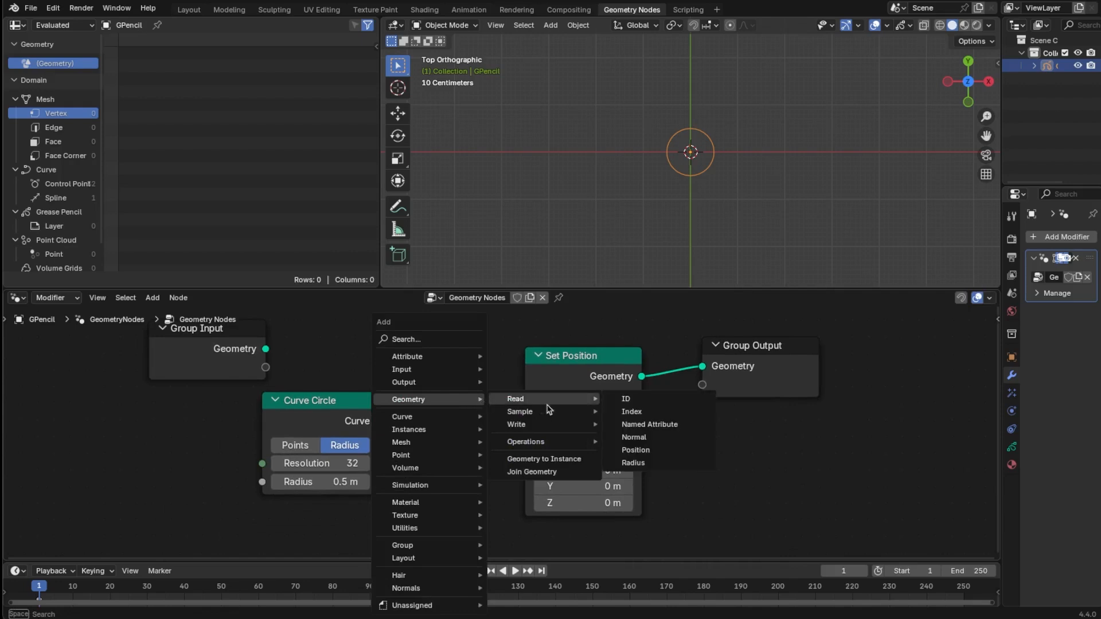
{"action": "left_click", "coordinate": [670, 450]}
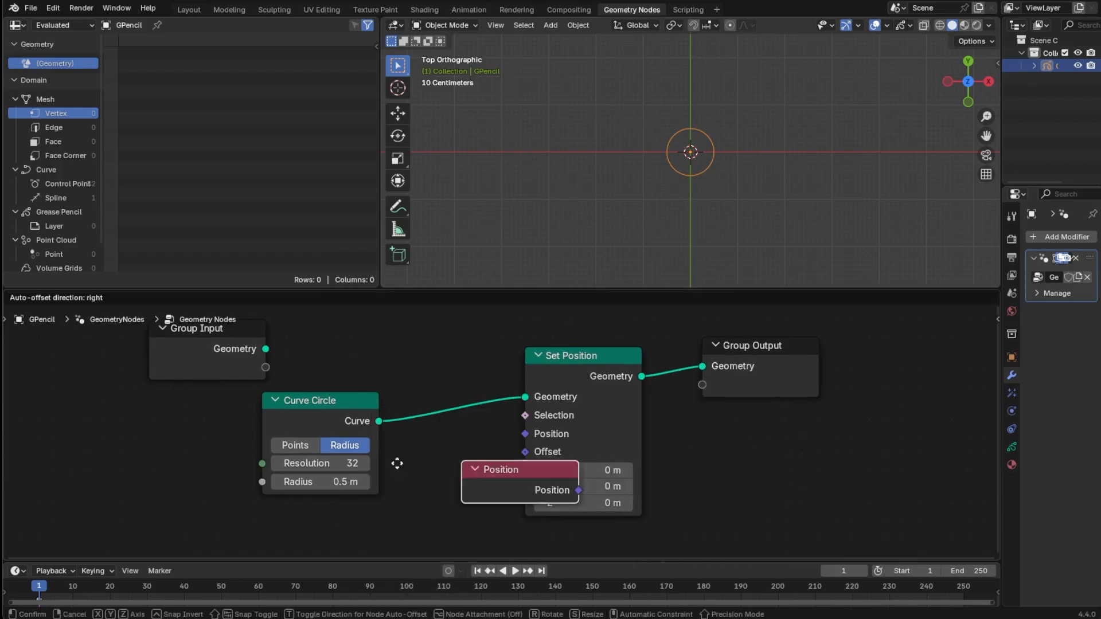
{"action": "left_click", "coordinate": [144, 477]}
- Rearrange the Curve Circle and Group Input nodes to free space before the Set Position node
{"action": "left_click_drag", "start_coordinate": [351, 401], "coordinate": [356, 347]}
{"action": "left_click_drag", "start_coordinate": [164, 326], "coordinate": [54, 323]}
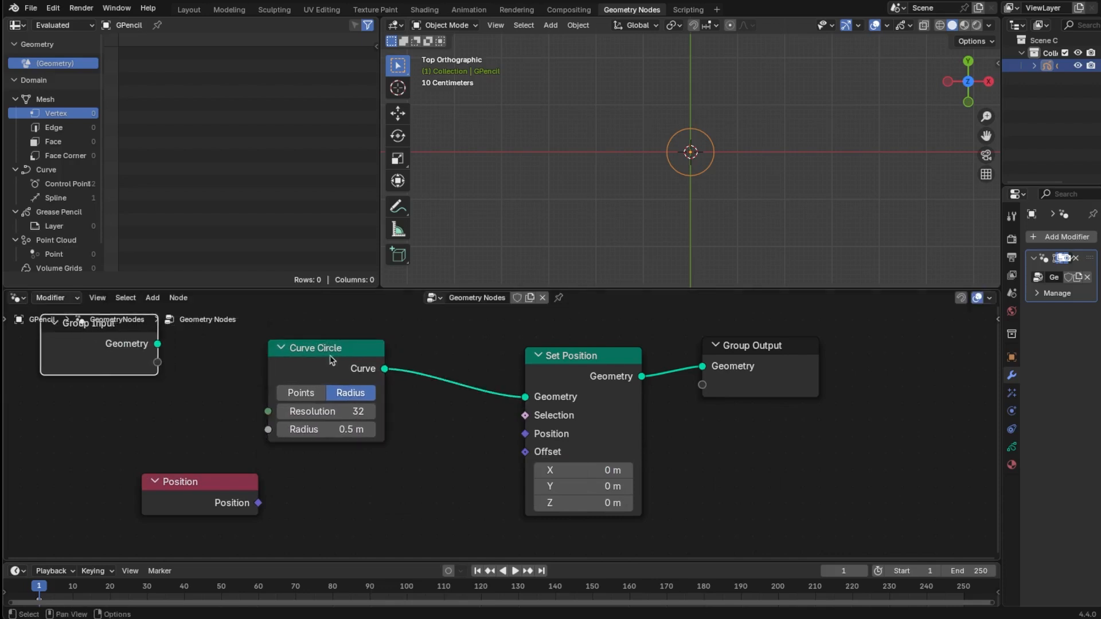
{"action": "left_click_drag", "start_coordinate": [321, 349], "coordinate": [270, 350]}
{"action": "left_click", "coordinate": [392, 474]}
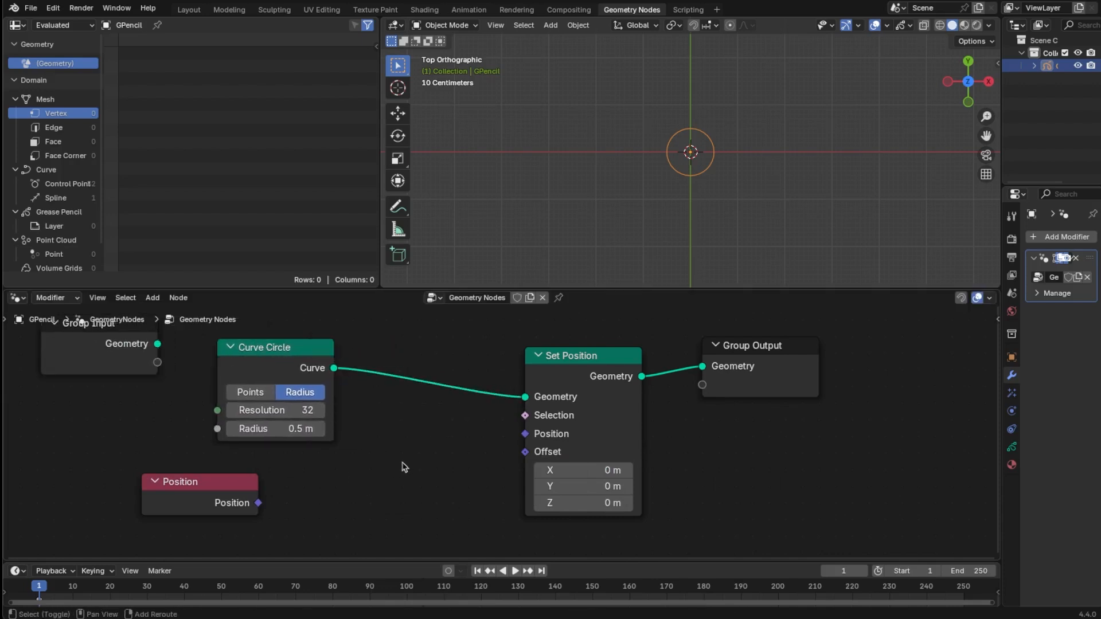
- Add a Separate XYZ node beside the Position node and connect Position to its Vector input
{"action": "key", "text": "shift+a"}
{"action": "mouse_move", "coordinate": [398, 466]}
{"action": "mouse_move", "coordinate": [375, 531]}
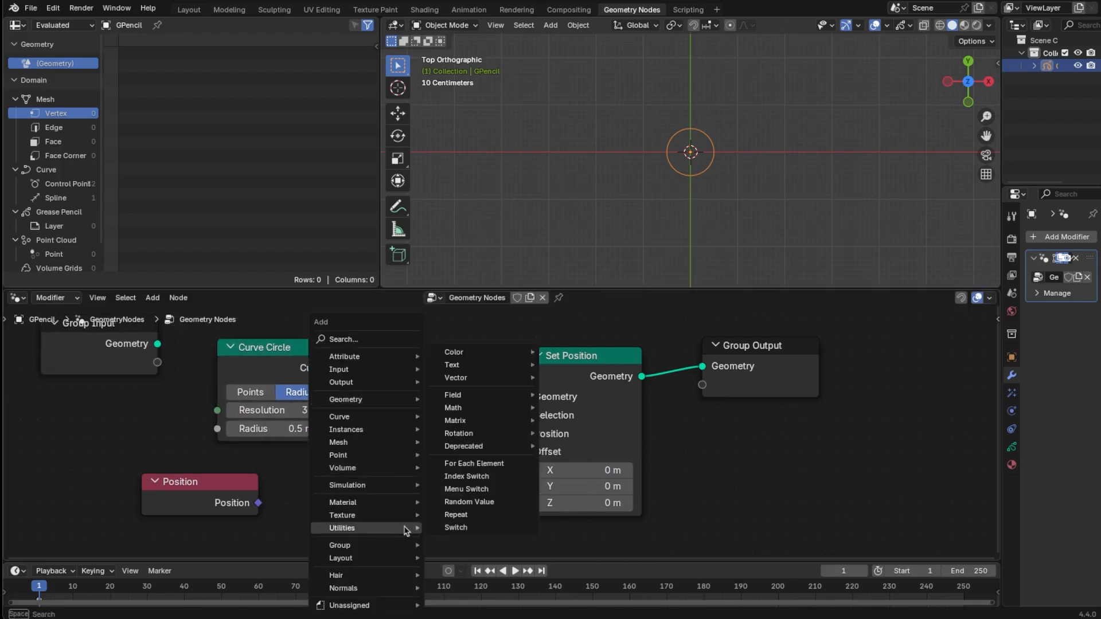
{"action": "mouse_move", "coordinate": [504, 379]}
{"action": "left_click", "coordinate": [582, 446]}
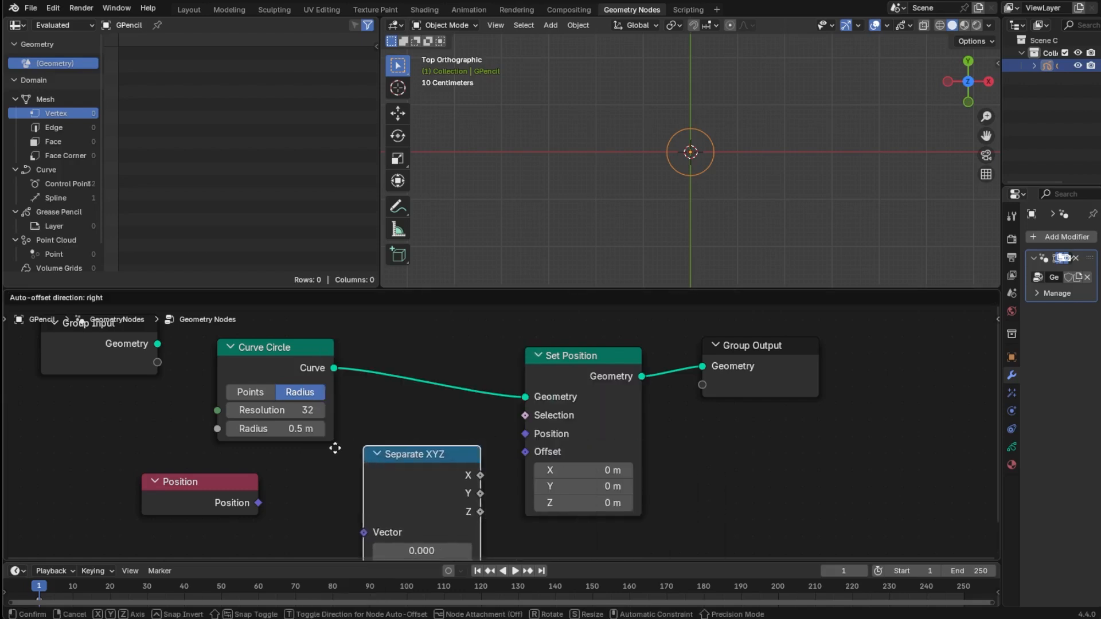
{"action": "left_click", "coordinate": [326, 485]}
{"action": "scroll", "coordinate": [429, 481], "scroll_direction": "down", "scroll_amount": 2}
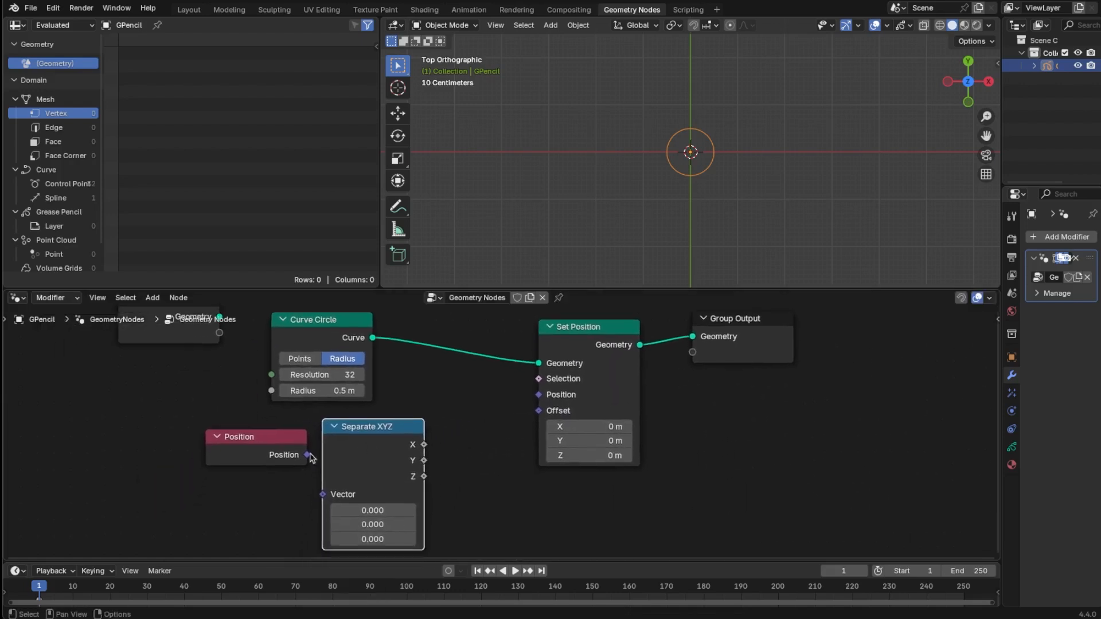
{"action": "left_click", "coordinate": [253, 452]}
{"action": "left_click_drag", "start_coordinate": [324, 494], "coordinate": [324, 494]}
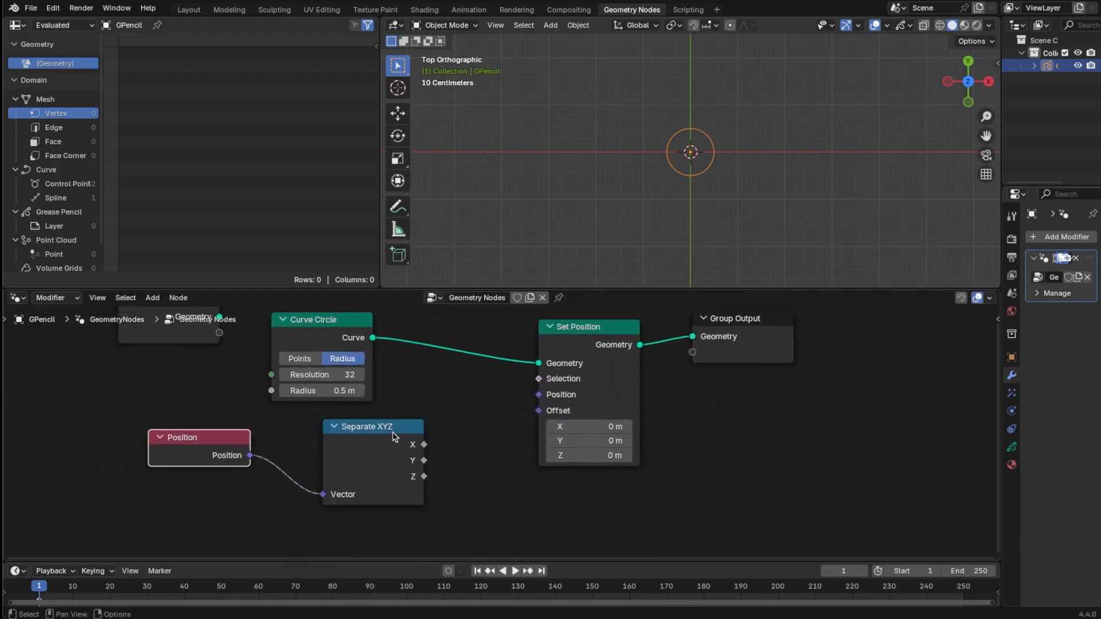
{"action": "left_click_drag", "start_coordinate": [370, 426], "coordinate": [328, 427]}
- Add a Math node after Separate XYZ and set its operation to Greater Than
{"action": "key", "text": "shift+a"}
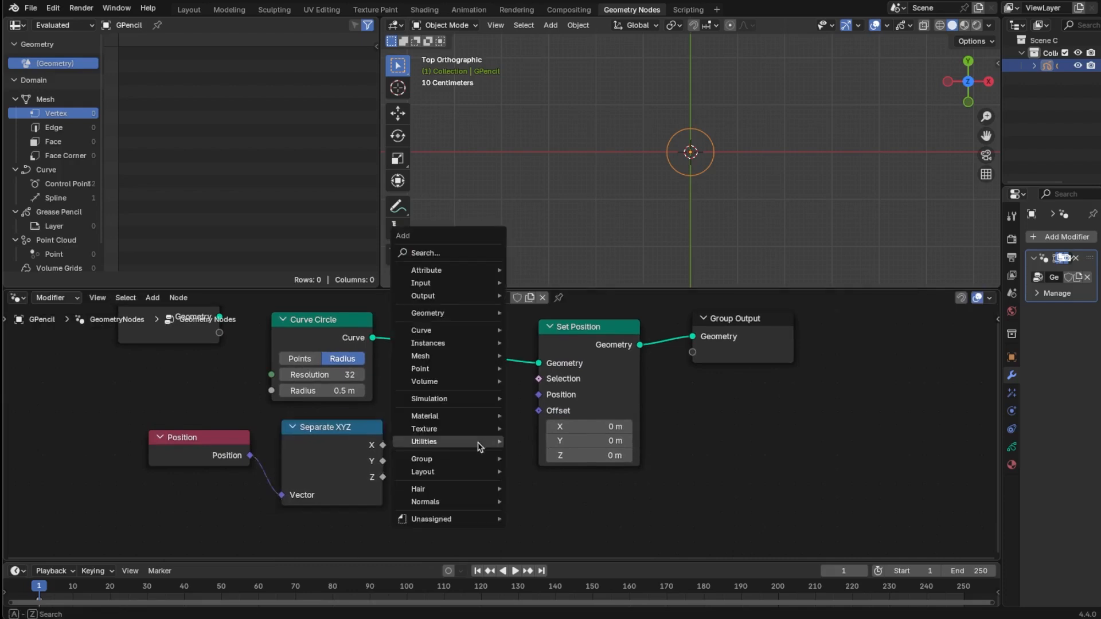
{"action": "mouse_move", "coordinate": [482, 442]}
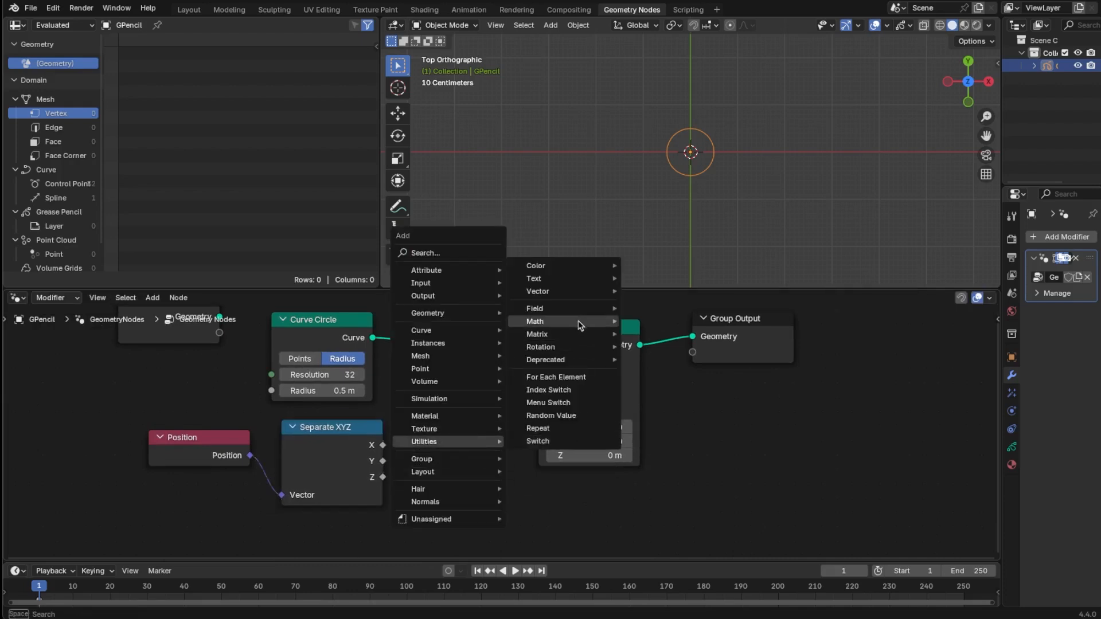
{"action": "mouse_move", "coordinate": [580, 320]}
{"action": "left_click", "coordinate": [680, 425]}
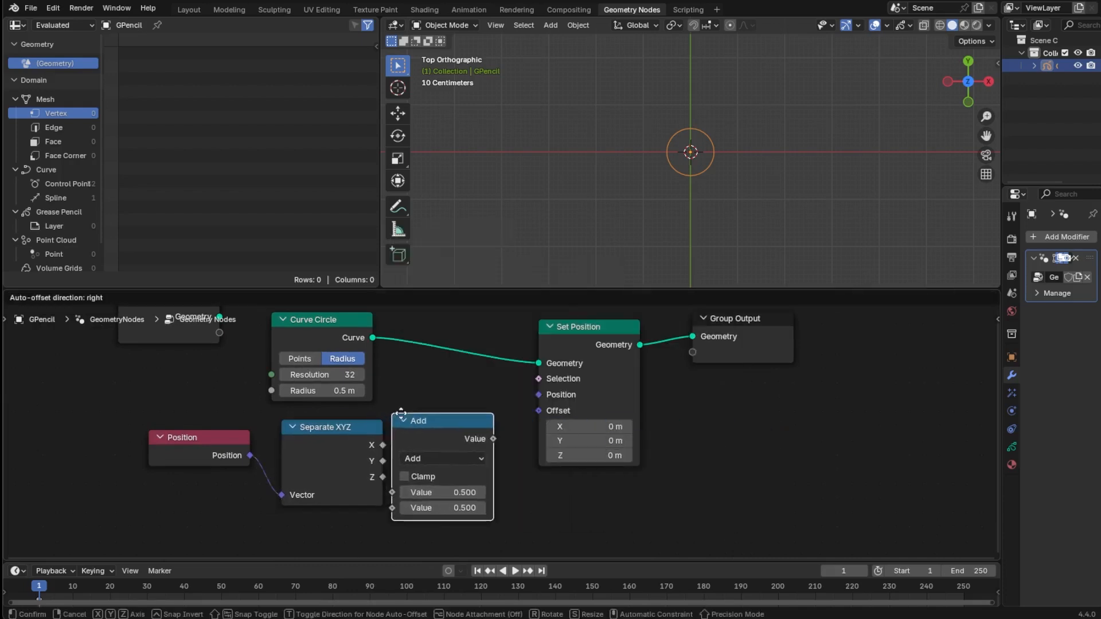
{"action": "left_click", "coordinate": [302, 419]}
{"action": "left_click", "coordinate": [450, 459]}
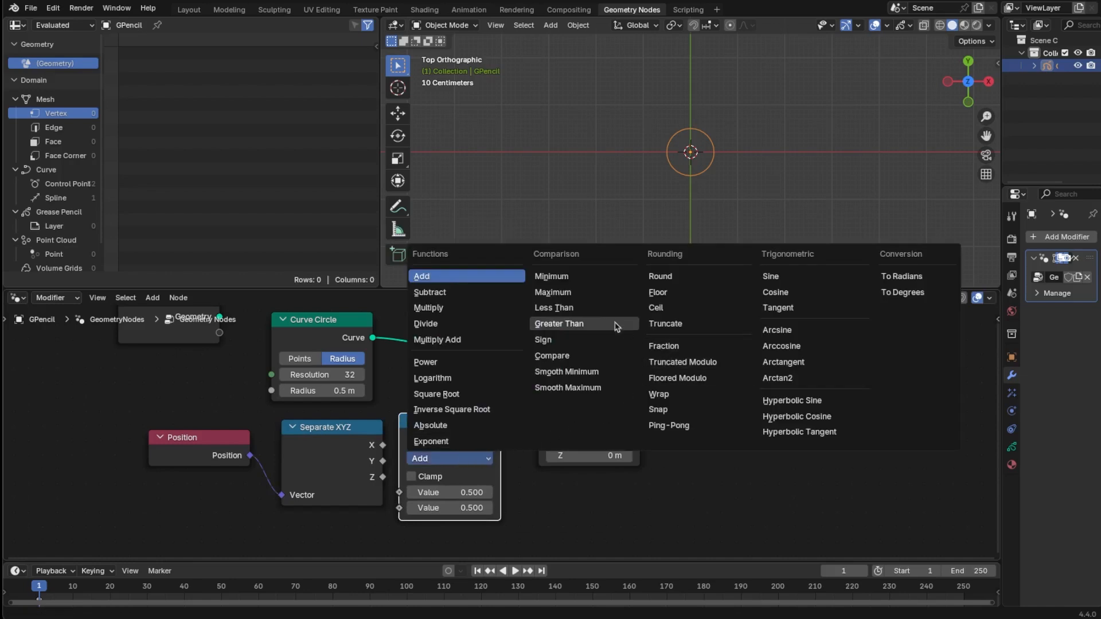
{"action": "left_click", "coordinate": [594, 326]}
- Feed Separate XYZ's X into Greater Than with a threshold of 0, and connect the result to Set Position's Selection
{"action": "left_click_drag", "start_coordinate": [381, 443], "coordinate": [367, 443]}
{"action": "left_click_drag", "start_coordinate": [394, 480], "coordinate": [399, 492]}
{"action": "left_click", "coordinate": [458, 508]}
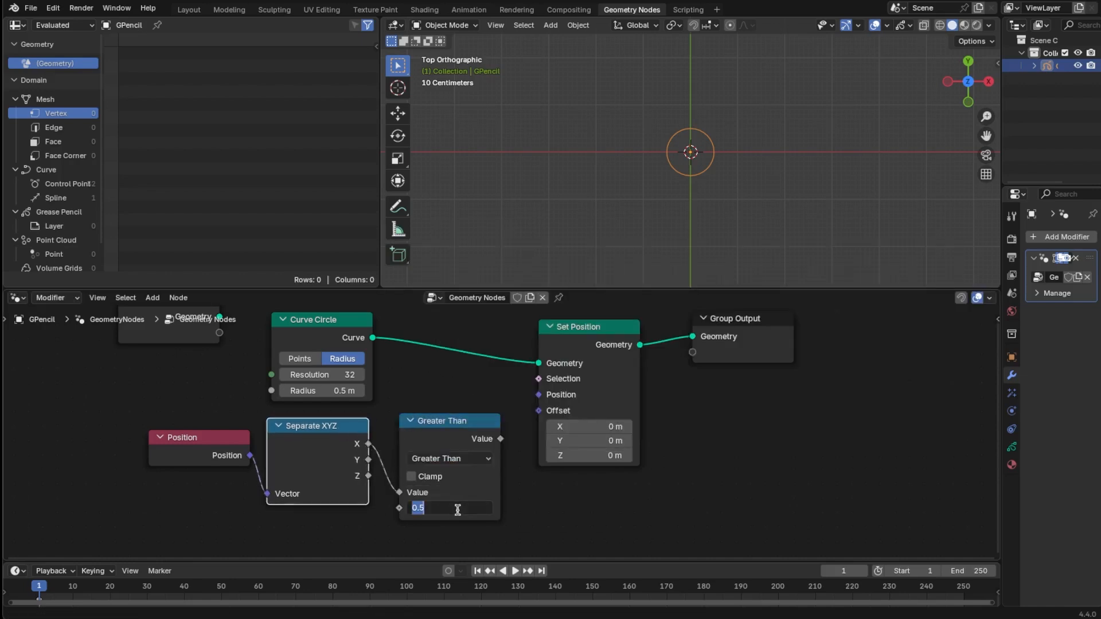
{"action": "type", "text": "0"}
{"action": "key", "text": "Return"}
{"action": "left_click_drag", "start_coordinate": [502, 439], "coordinate": [510, 410]}
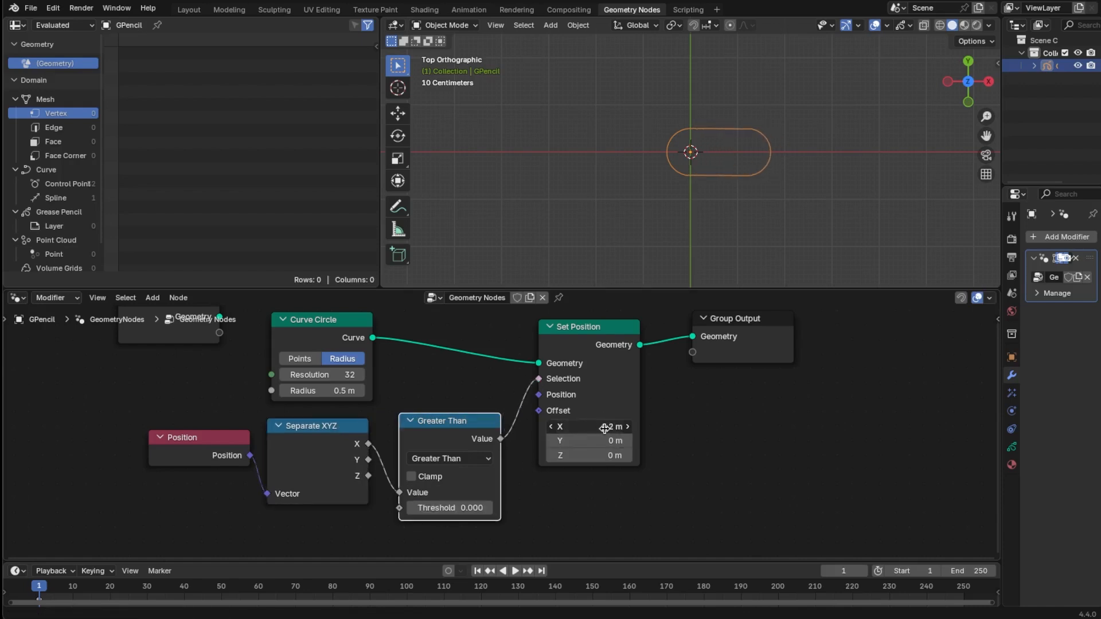
- Set the Set Position node's X offset to 1.3 m and move the Group Output node farther right
{"action": "left_click_drag", "start_coordinate": [604, 429], "coordinate": [669, 445]}
{"action": "middle_click_drag", "start_coordinate": [681, 444], "coordinate": [610, 479]}
{"action": "left_click_drag", "start_coordinate": [644, 346], "coordinate": [886, 357]}
{"action": "left_click", "coordinate": [669, 428]}
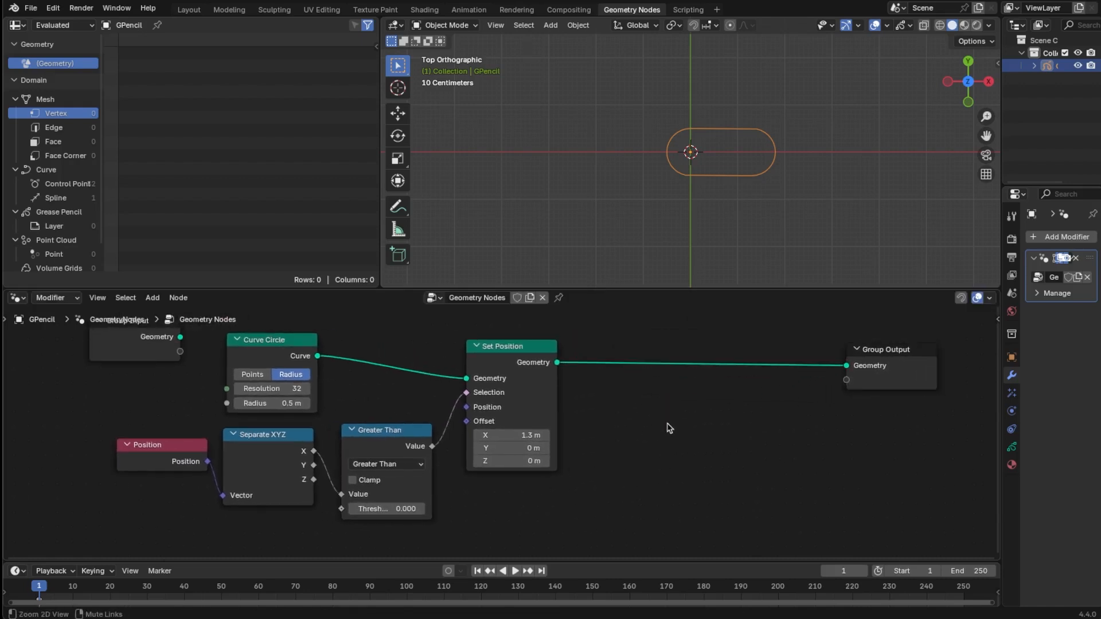
- Insert a Curve to Mesh node on the link between Set Position and Group Output
{"action": "key", "text": "shift+a"}
{"action": "mouse_move", "coordinate": [633, 301]}
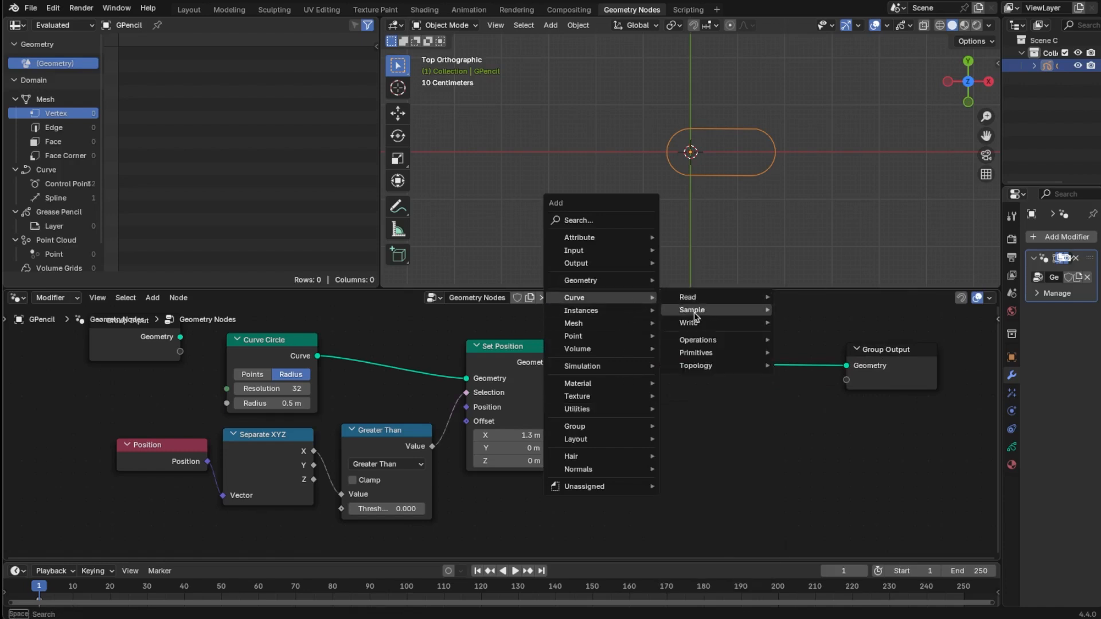
{"action": "mouse_move", "coordinate": [711, 341]}
{"action": "left_click", "coordinate": [828, 353]}
{"action": "left_click", "coordinate": [689, 339]}
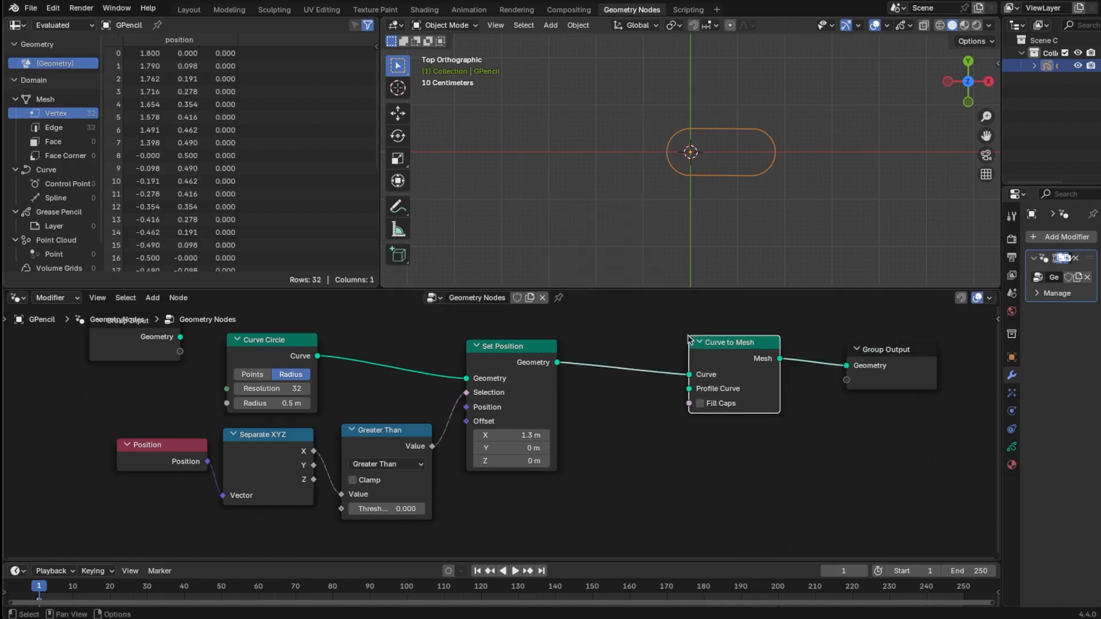
- Add a second Curve Circle node below the link and connect its Curve output to Curve to Mesh's Profile Curve
{"action": "key", "text": "shift+a"}
{"action": "mouse_move", "coordinate": [629, 442]}
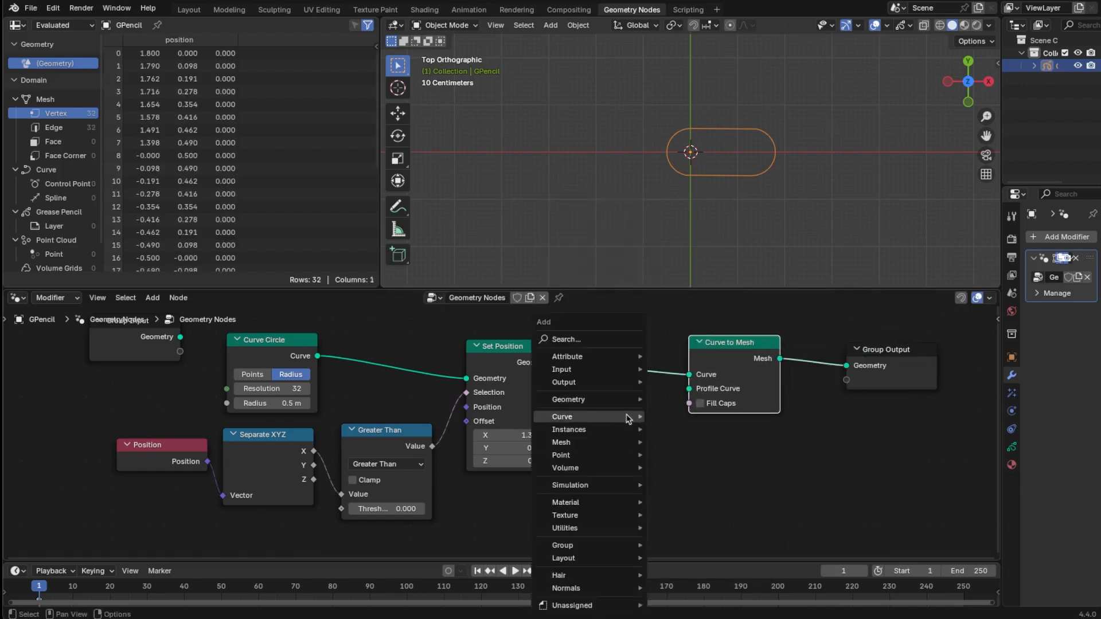
{"action": "mouse_move", "coordinate": [630, 417]}
{"action": "mouse_move", "coordinate": [694, 472]}
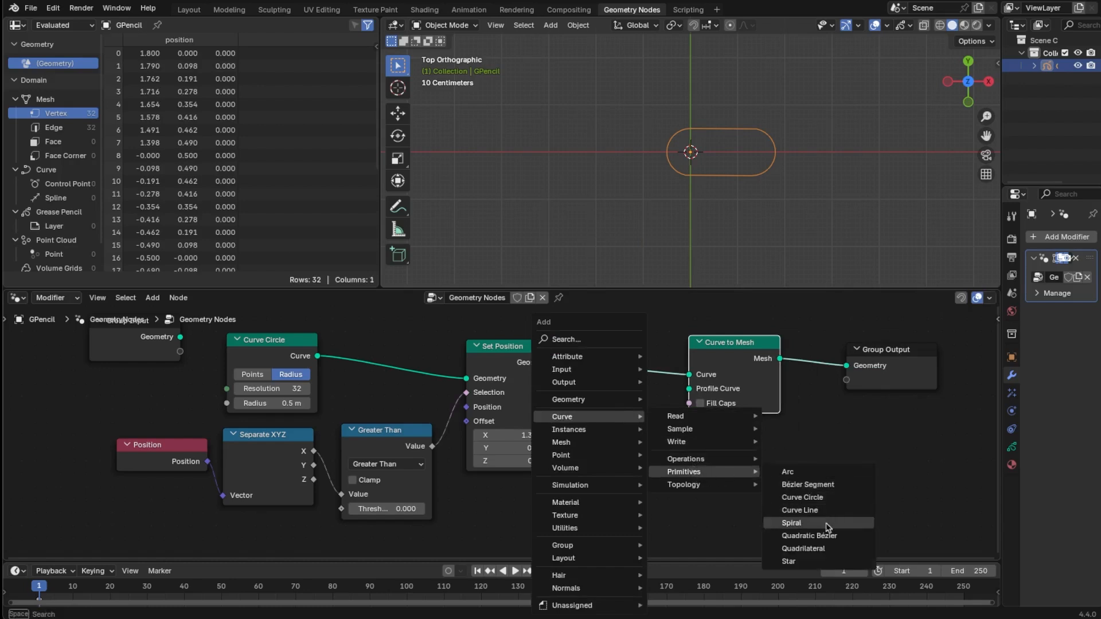
{"action": "left_click", "coordinate": [803, 497]}
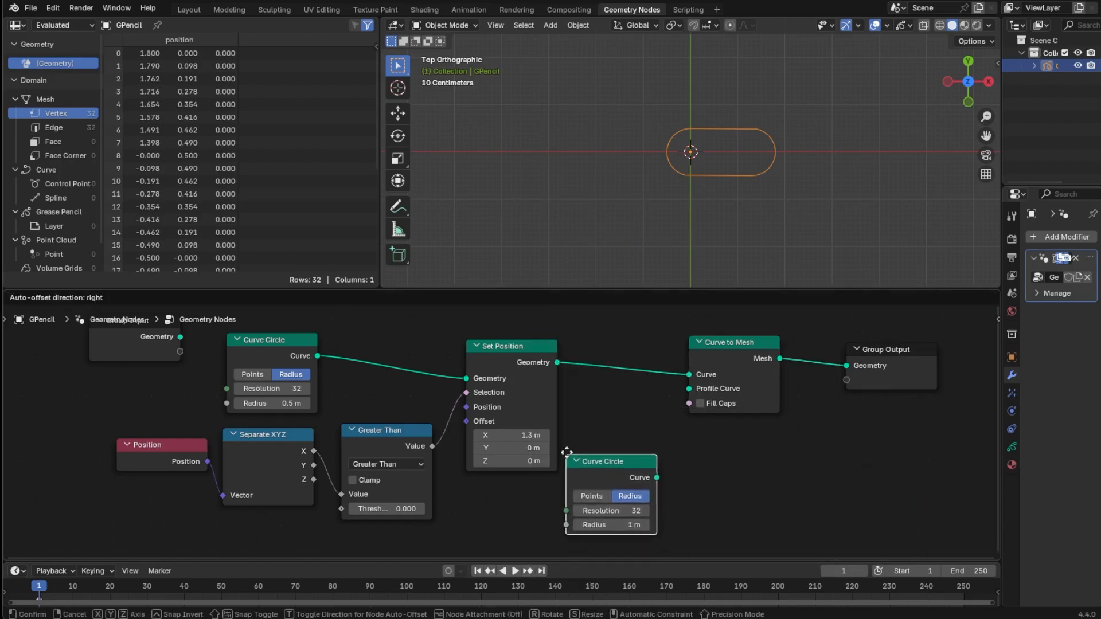
{"action": "left_click", "coordinate": [503, 445]}
{"action": "left_click_drag", "start_coordinate": [663, 471], "coordinate": [670, 459]}
{"action": "left_click_drag", "start_coordinate": [680, 395], "coordinate": [686, 395]}
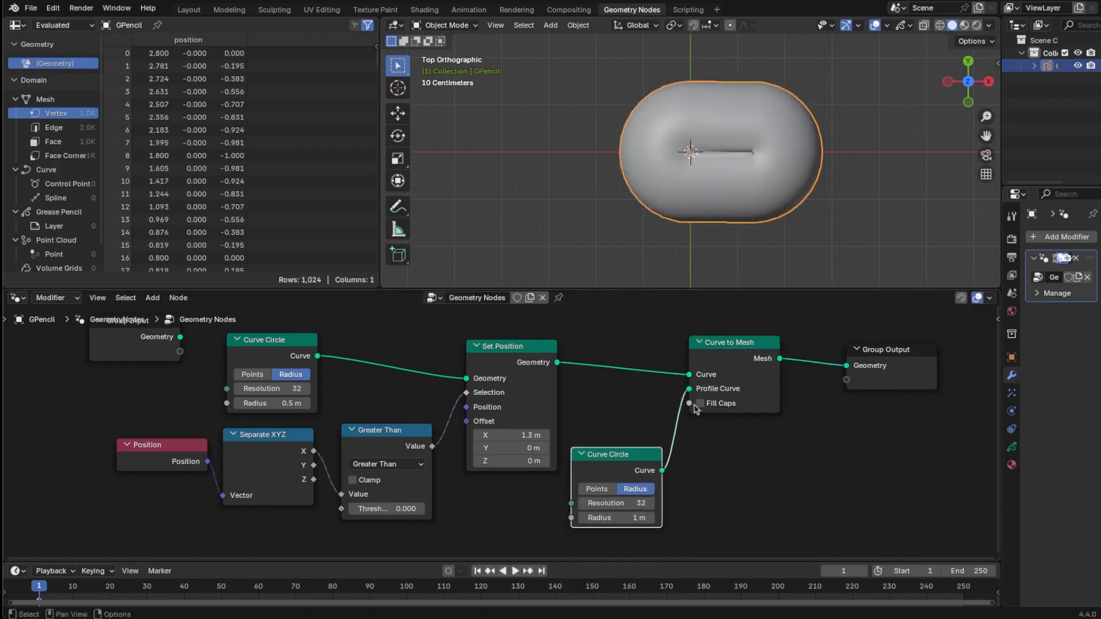
- Try a radius of 0.5 m on the profile Curve Circle
{"action": "left_click", "coordinate": [641, 518]}
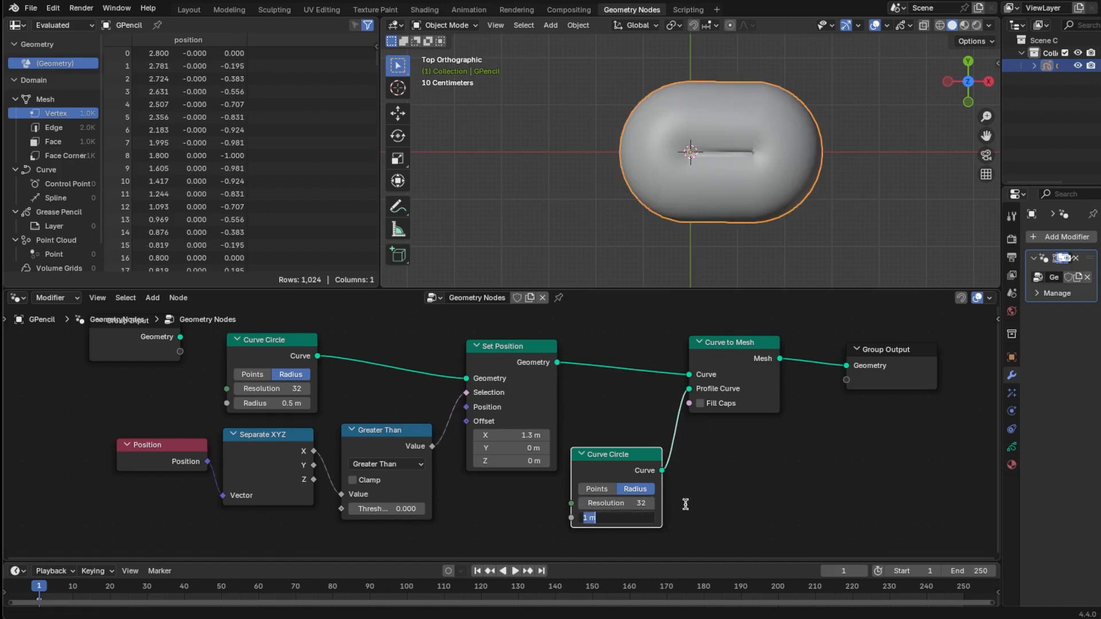
{"action": "type", "text": "0.5"}
{"action": "key", "text": "Return"}
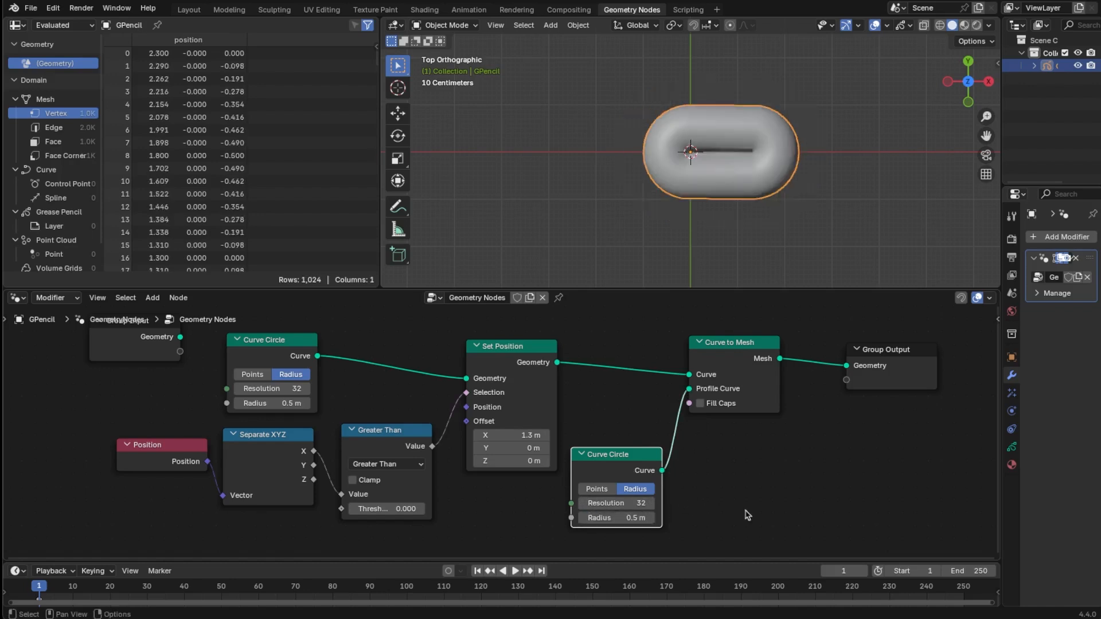
- Set the profile Curve Circle's radius to 0.2 m and deselect the nodes and the object
{"action": "left_click", "coordinate": [642, 519]}
{"action": "type", "text": ".2"}
{"action": "key", "text": "Return"}
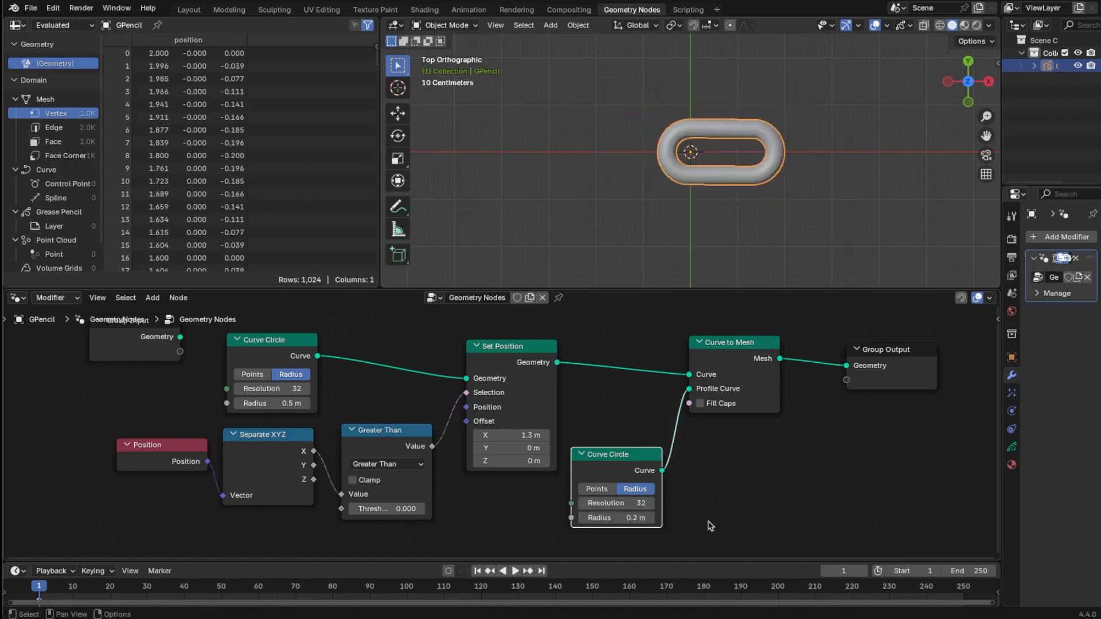
{"action": "left_click", "coordinate": [764, 449]}
{"action": "left_click", "coordinate": [804, 201]}
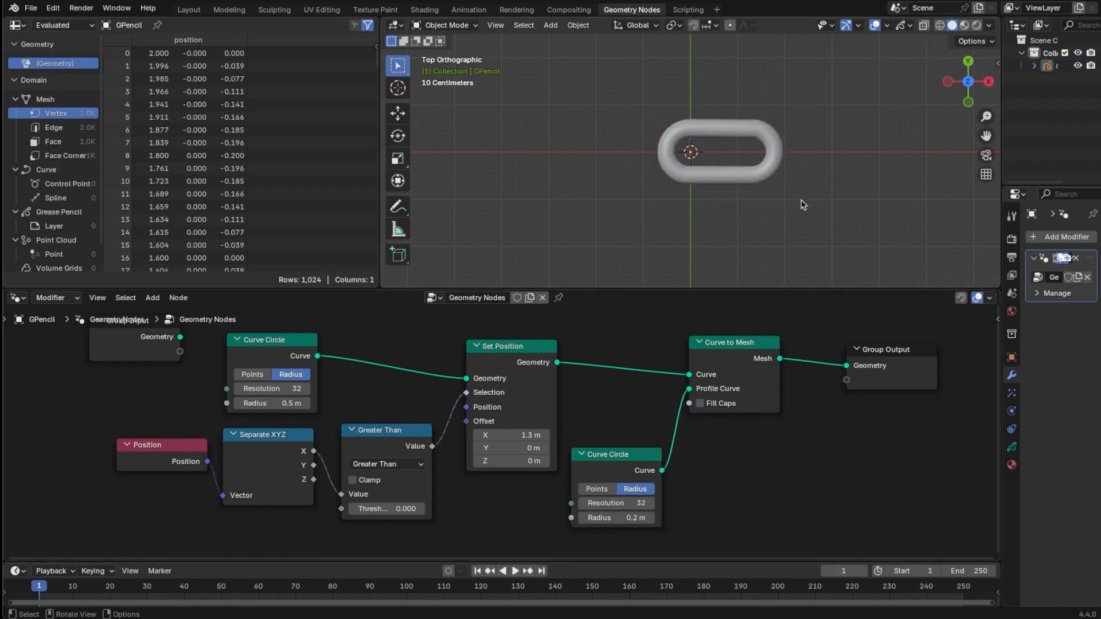
- Move Group Output and Group Input outward, combine all the ring-building nodes between them into a node group, and return to the parent tree
{"action": "left_click_drag", "start_coordinate": [802, 200], "coordinate": [798, 193], "text": "ctrl+alt"}
{"action": "left_click_drag", "start_coordinate": [818, 201], "coordinate": [752, 205], "text": "alt+shift"}
{"action": "scroll", "coordinate": [755, 205], "scroll_direction": "down", "scroll_amount": 3}
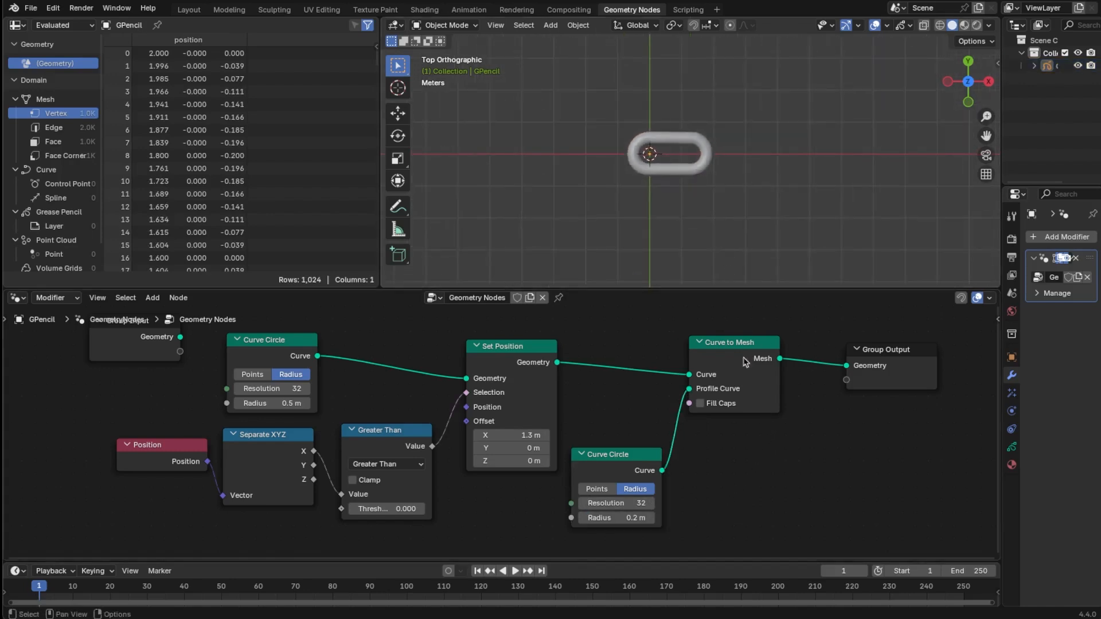
{"action": "key", "text": "Home"}
{"action": "left_click_drag", "start_coordinate": [797, 372], "coordinate": [875, 371]}
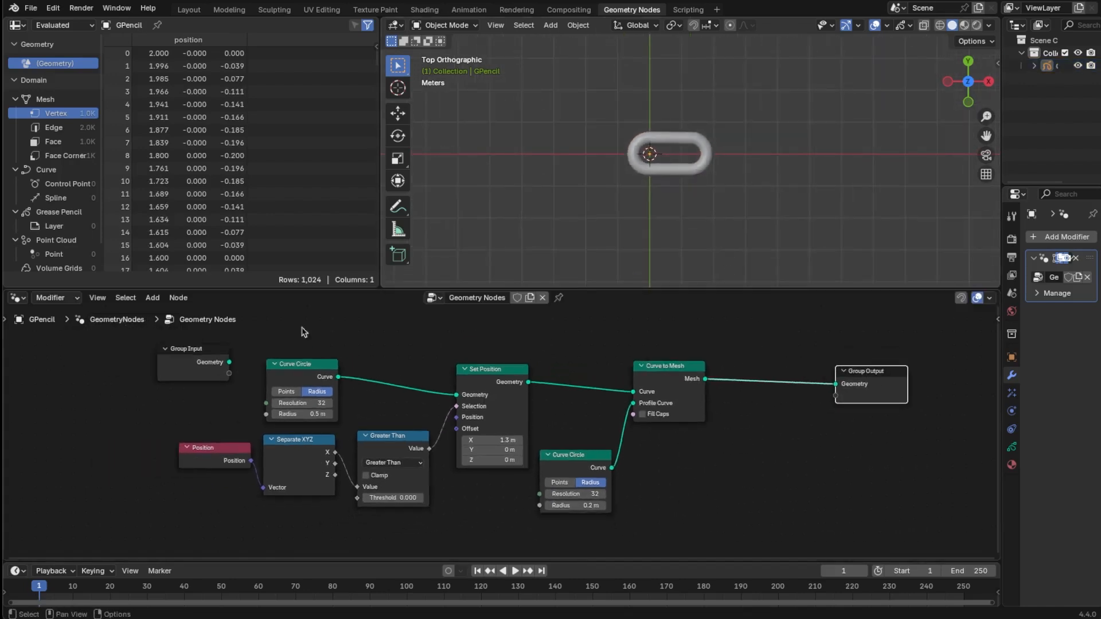
{"action": "left_click_drag", "start_coordinate": [202, 355], "coordinate": [87, 350]}
{"action": "left_click_drag", "start_coordinate": [183, 339], "coordinate": [726, 535]}
{"action": "key", "text": "ctrl+g"}
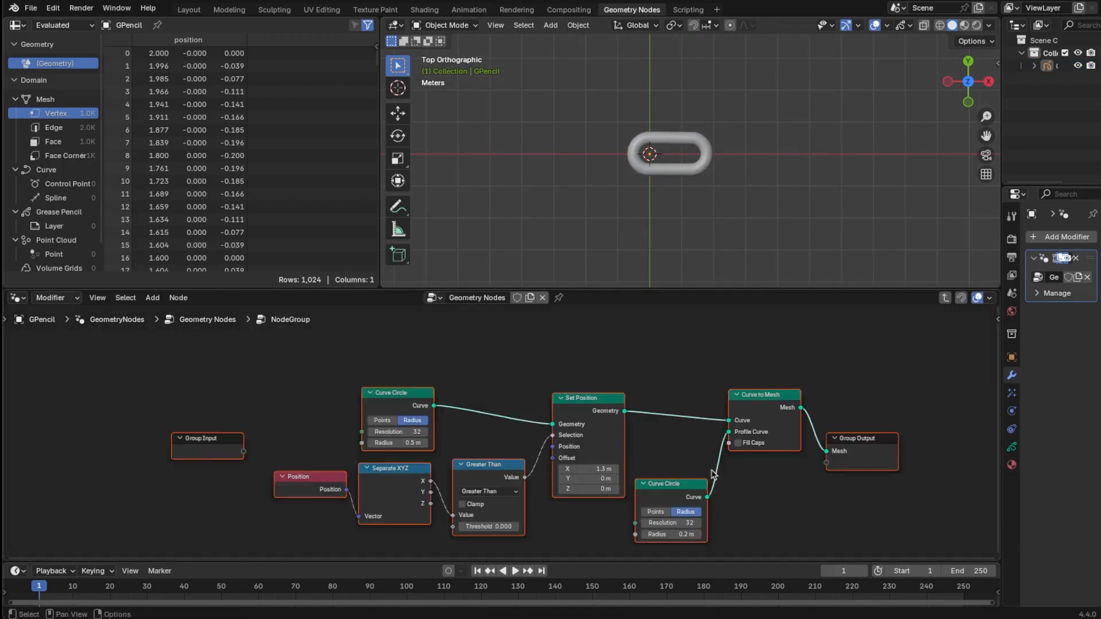
{"action": "key", "text": "Tab"}
- Place the new node group beneath Group Input and label it Instance
{"action": "left_click_drag", "start_coordinate": [419, 400], "coordinate": [343, 423]}
{"action": "left_click_drag", "start_coordinate": [102, 352], "coordinate": [349, 362]}
{"action": "left_click_drag", "start_coordinate": [370, 431], "coordinate": [334, 441]}
{"action": "key", "text": "F2"}
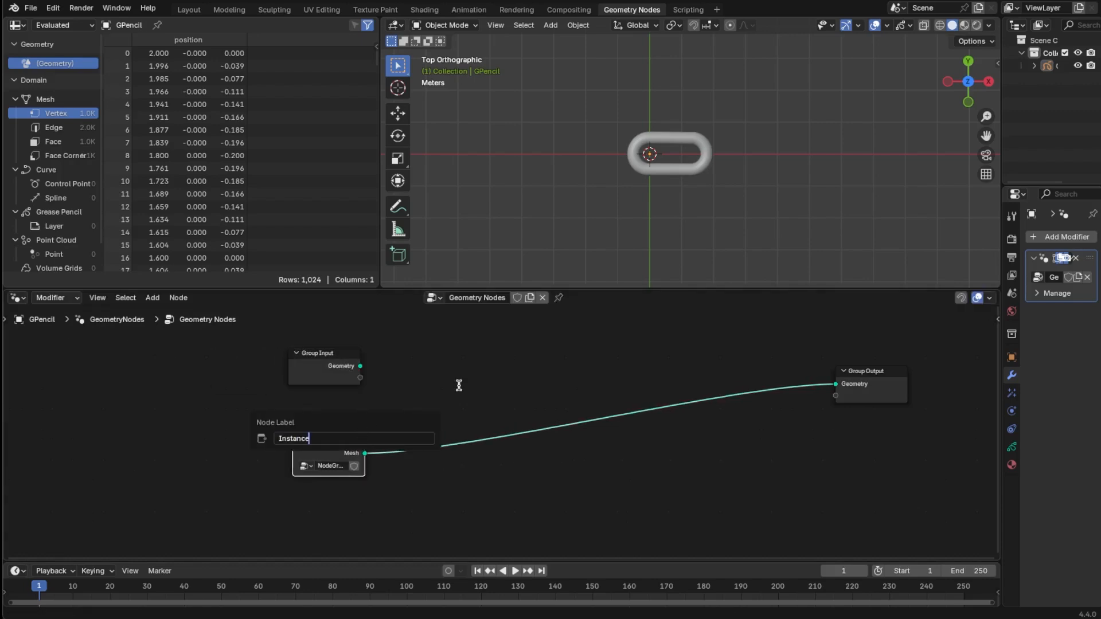
{"action": "key", "text": "Return"}
{"action": "scroll", "coordinate": [631, 459], "scroll_direction": "up", "scroll_amount": 2}
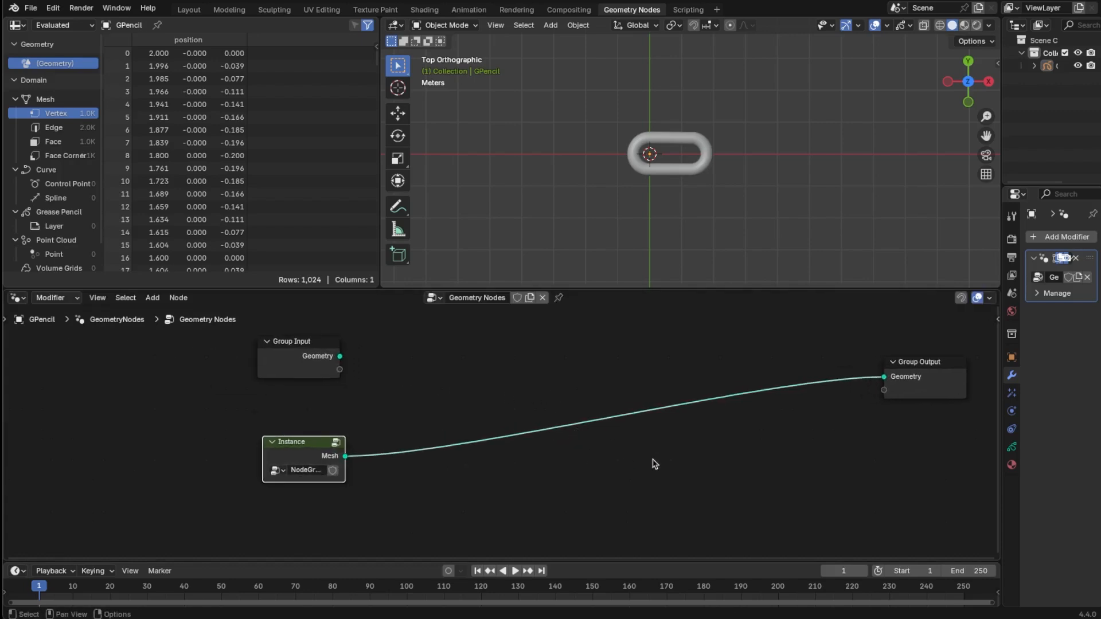
- Link Group Input's Geometry directly to Group Output and insert a Join Geometry node on that link near the output
{"action": "mouse_move", "coordinate": [286, 366]}
{"action": "left_mouse_down"}
{"action": "mouse_move", "coordinate": [879, 412]}
{"action": "mouse_move", "coordinate": [829, 387]}
{"action": "left_mouse_up"}
{"action": "scroll", "coordinate": [722, 225], "scroll_direction": "down", "scroll_amount": 1}
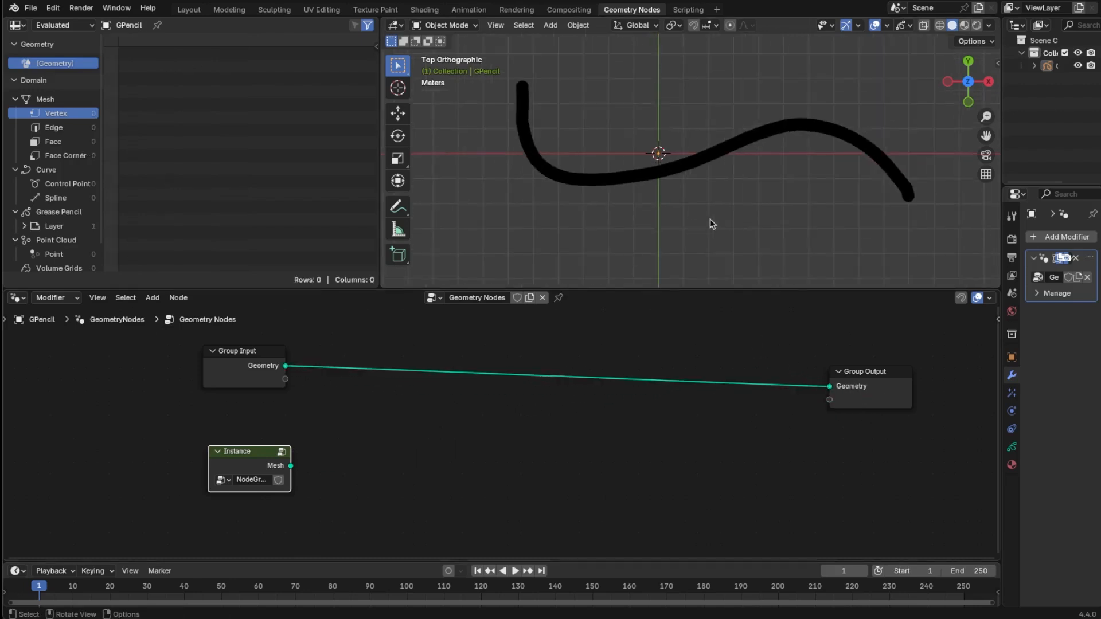
{"action": "key", "text": "shift+a"}
{"action": "mouse_move", "coordinate": [574, 394]}
{"action": "left_click", "coordinate": [698, 466]}
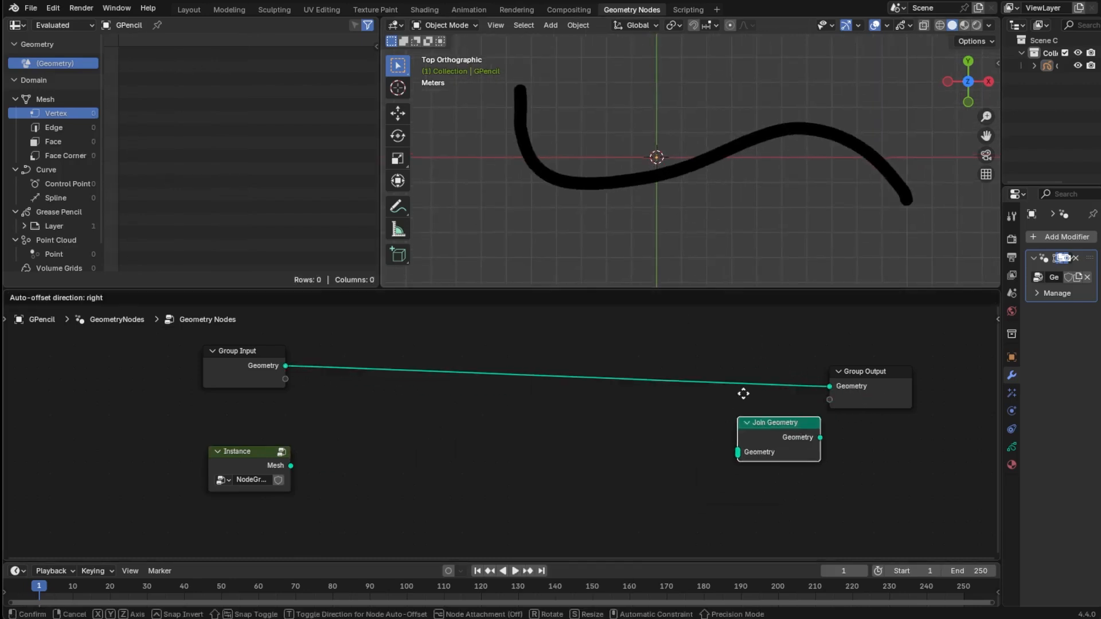
{"action": "left_click", "coordinate": [718, 365]}
{"action": "left_click_drag", "start_coordinate": [749, 364], "coordinate": [755, 347]}
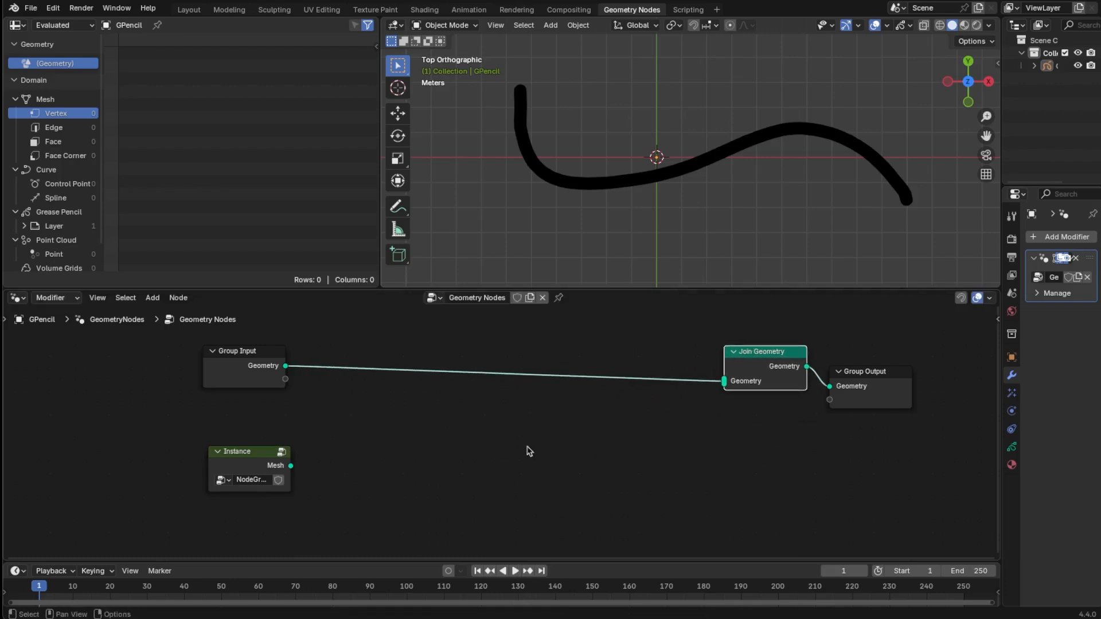
- Add an Instance on Points node below the link between Group Input and Join Geometry
{"action": "key", "text": "shift+a"}
{"action": "mouse_move", "coordinate": [559, 434]}
{"action": "left_click", "coordinate": [605, 429]}
{"action": "left_click", "coordinate": [542, 401]}
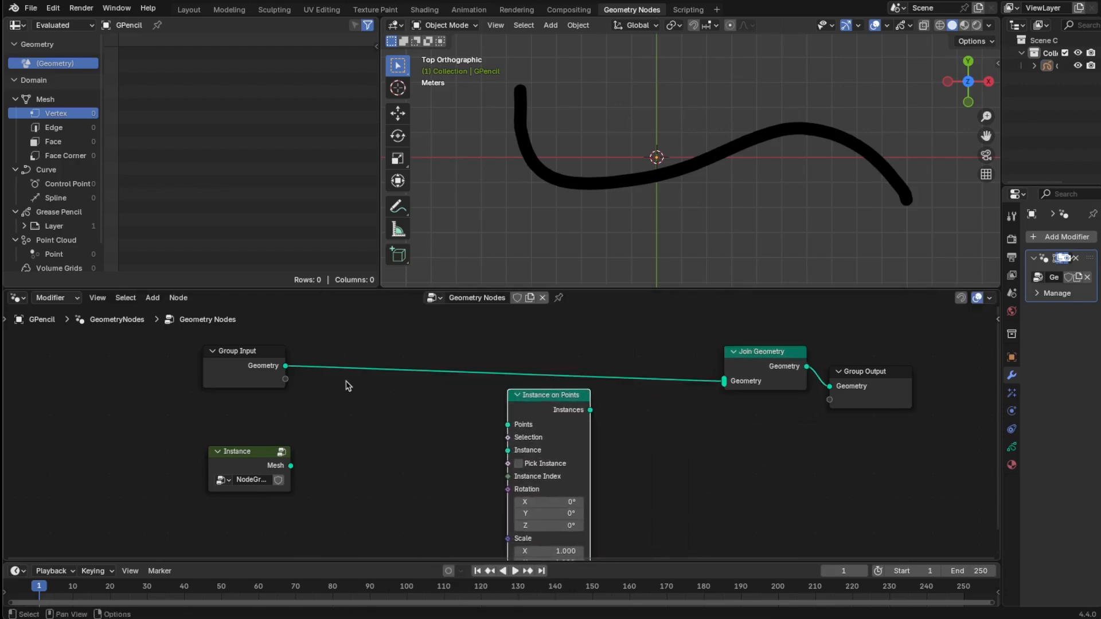
- Feed Group Input's Geometry into Points and the Instance group's Mesh into Instance, and connect Instances to Join Geometry
{"action": "left_click_drag", "start_coordinate": [285, 366], "coordinate": [507, 425]}
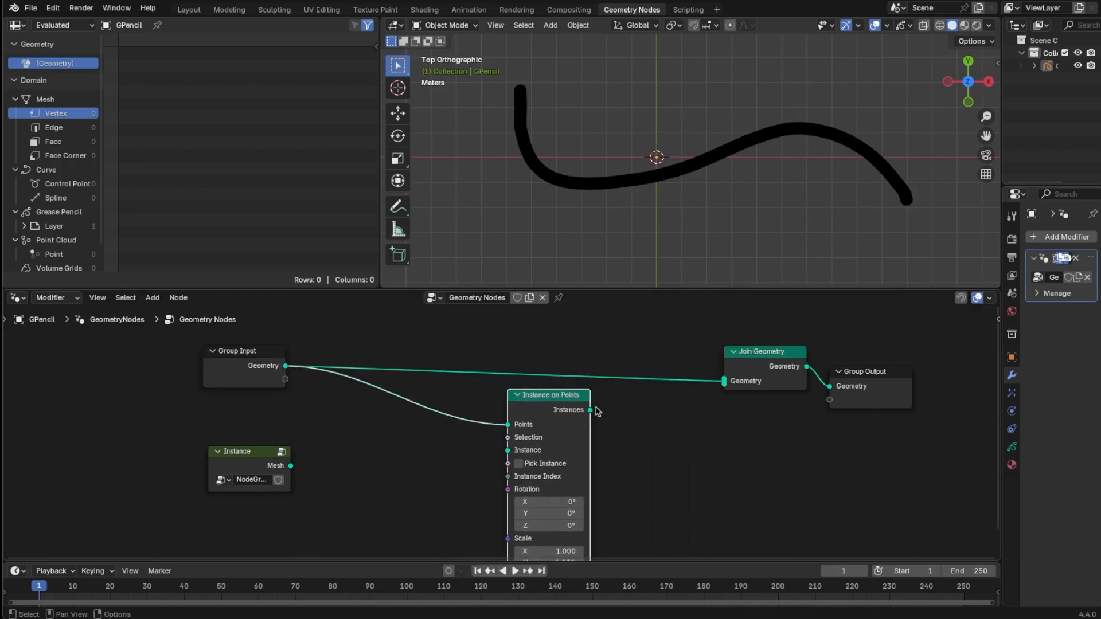
{"action": "left_click_drag", "start_coordinate": [591, 409], "coordinate": [724, 380]}
{"action": "left_click_drag", "start_coordinate": [290, 466], "coordinate": [507, 451]}
{"action": "scroll", "coordinate": [710, 218], "scroll_direction": "down", "scroll_amount": 1}
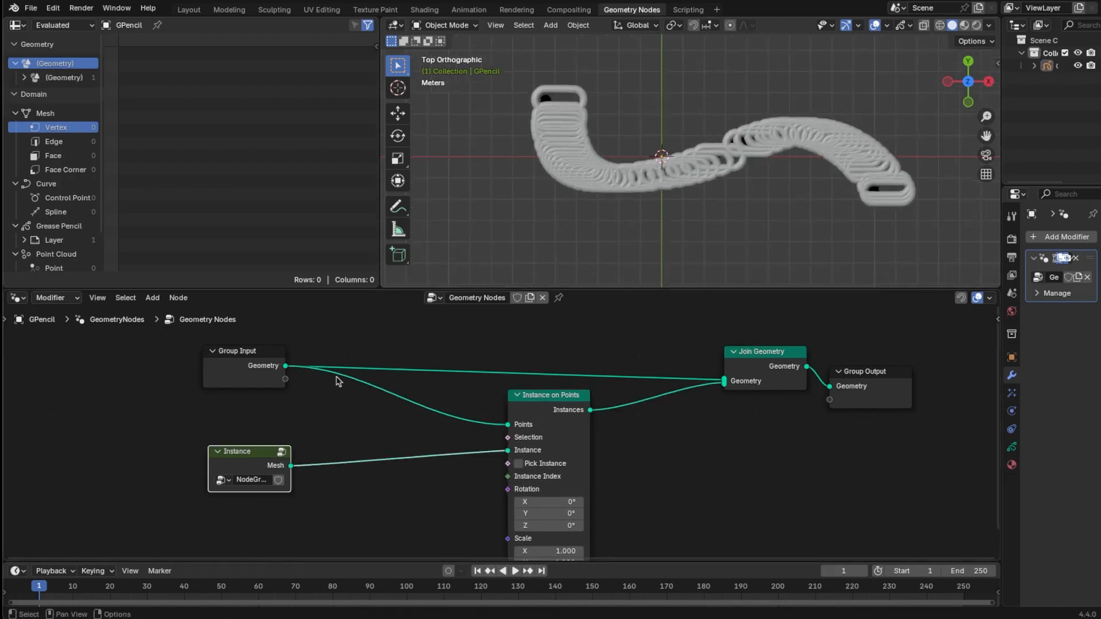
- Merge Group Input's two links through a reroute point and insert a Resample Curve node between Group Input and the reroute
{"action": "left_click_drag", "start_coordinate": [236, 368], "coordinate": [164, 364]}
{"action": "right_click_drag", "start_coordinate": [480, 360], "coordinate": [434, 398], "text": "shift"}
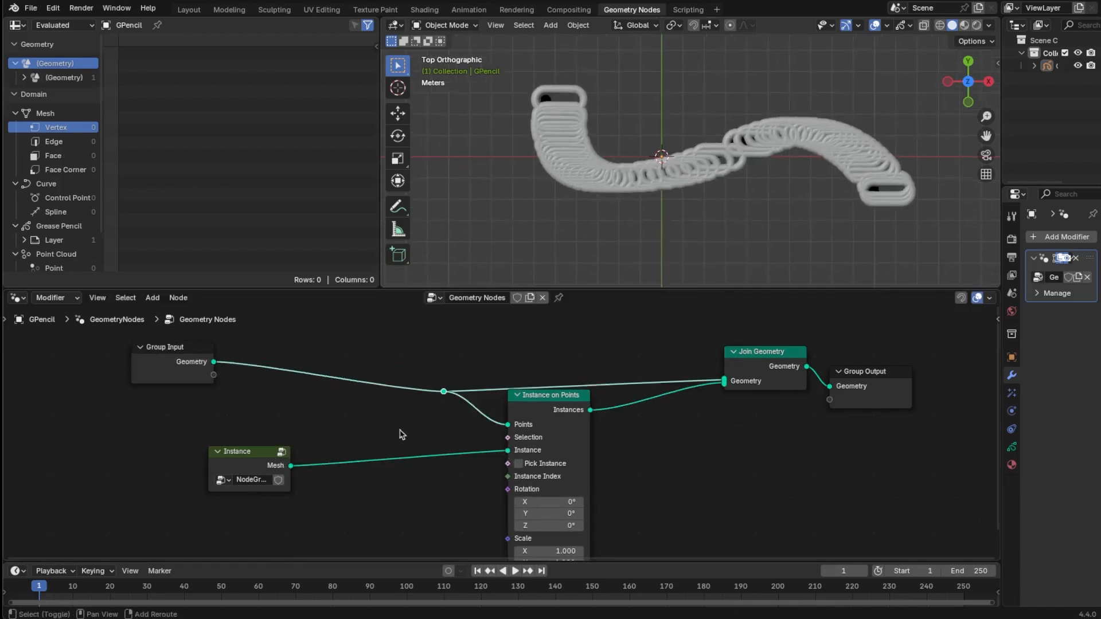
{"action": "key", "text": "shift+a"}
{"action": "mouse_move", "coordinate": [328, 413]}
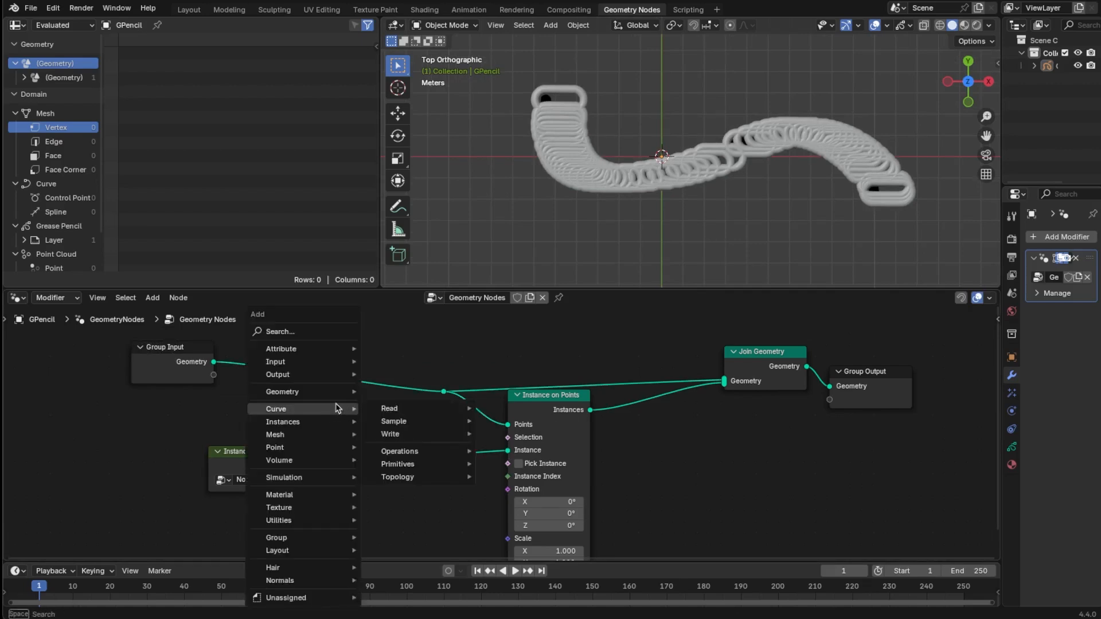
{"action": "mouse_move", "coordinate": [414, 453]}
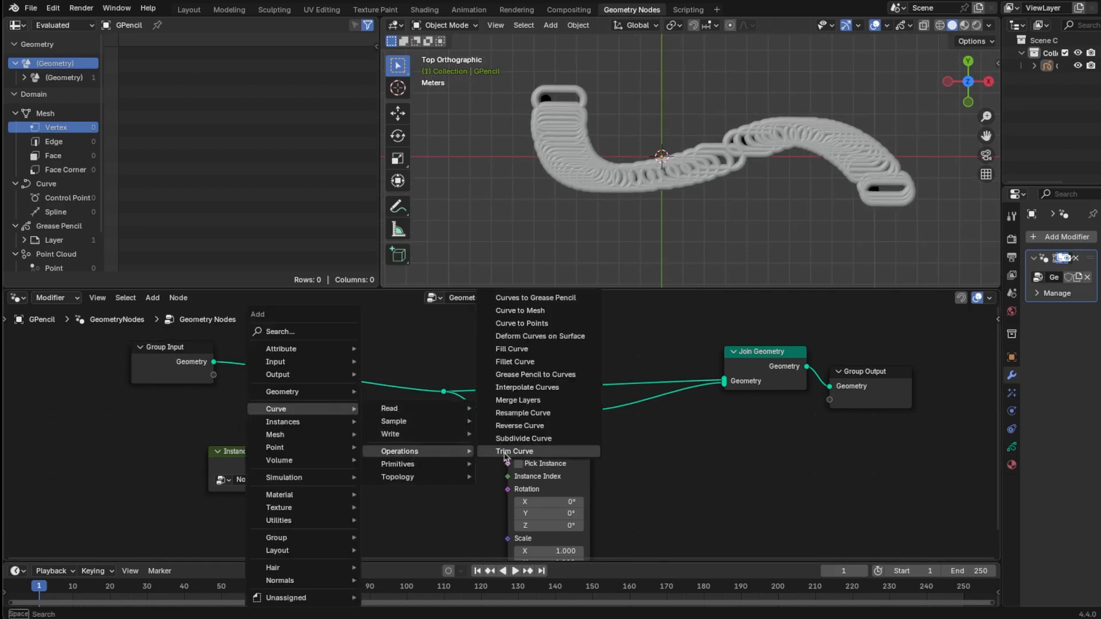
{"action": "left_click", "coordinate": [561, 415]}
{"action": "left_click", "coordinate": [386, 362]}
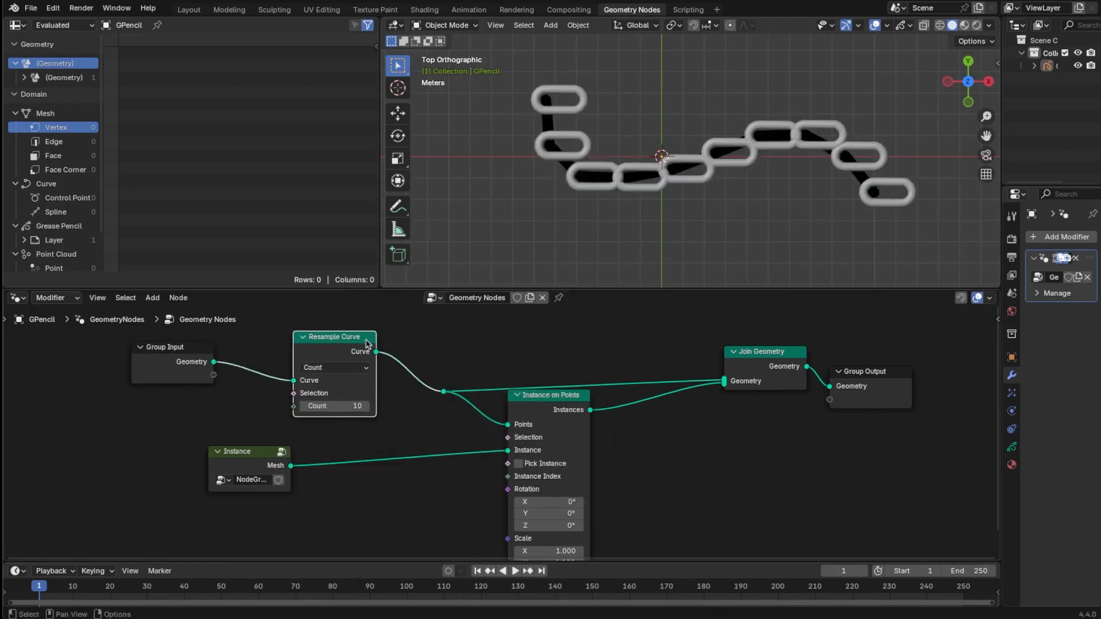
{"action": "left_click_drag", "start_coordinate": [367, 344], "coordinate": [351, 343]}
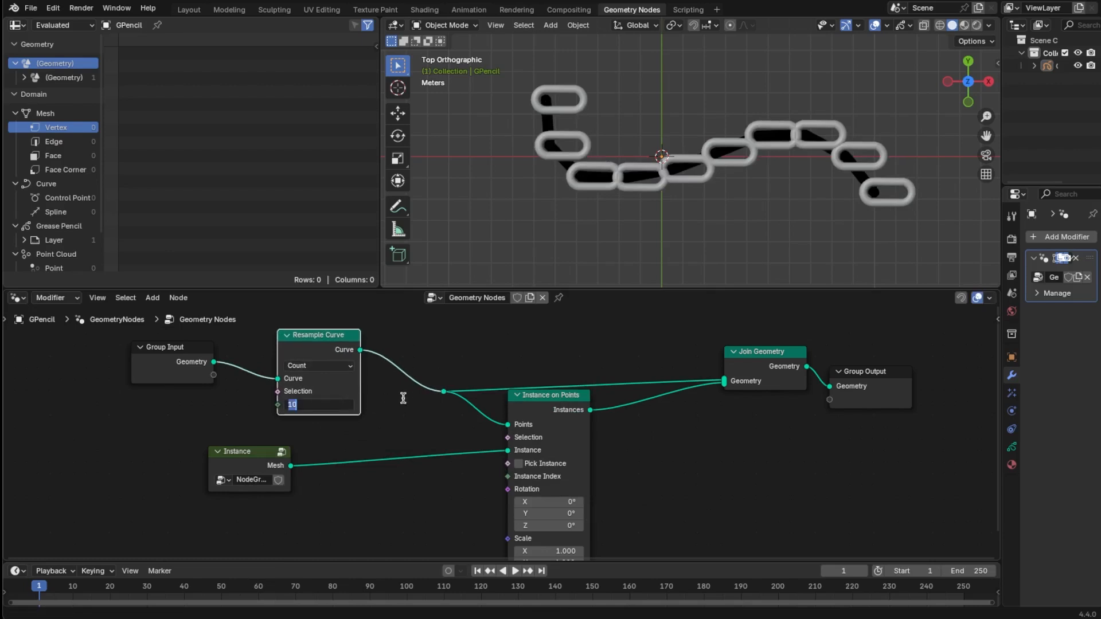
- Switch the Resample Curve node to Length mode with a length of 1 m
{"action": "key", "text": "Return"}
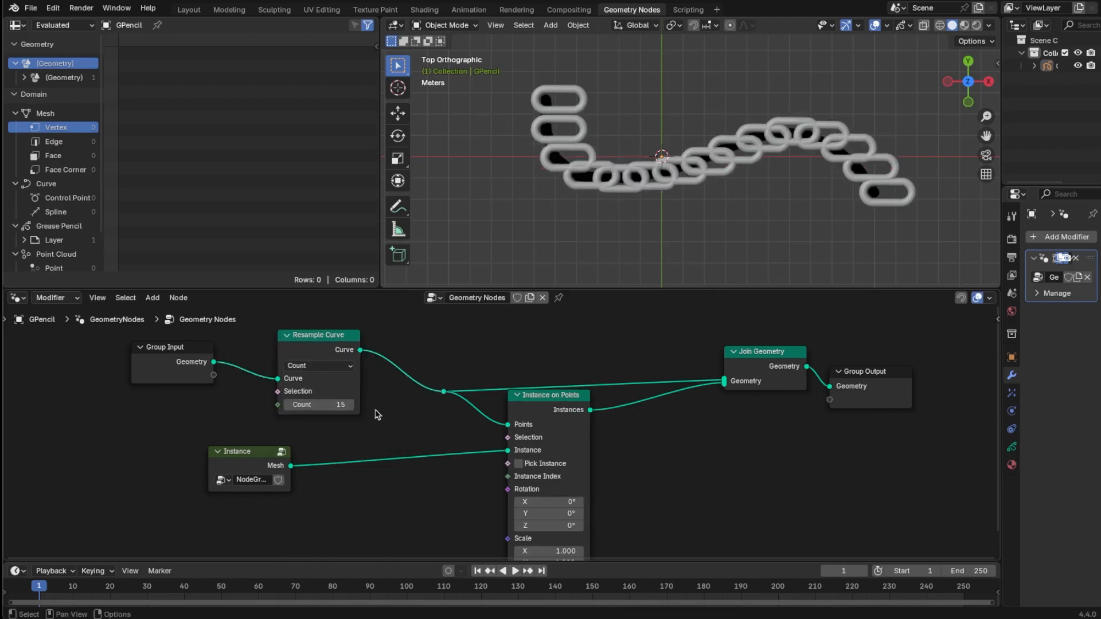
{"action": "left_click", "coordinate": [348, 367]}
{"action": "left_click", "coordinate": [325, 423]}
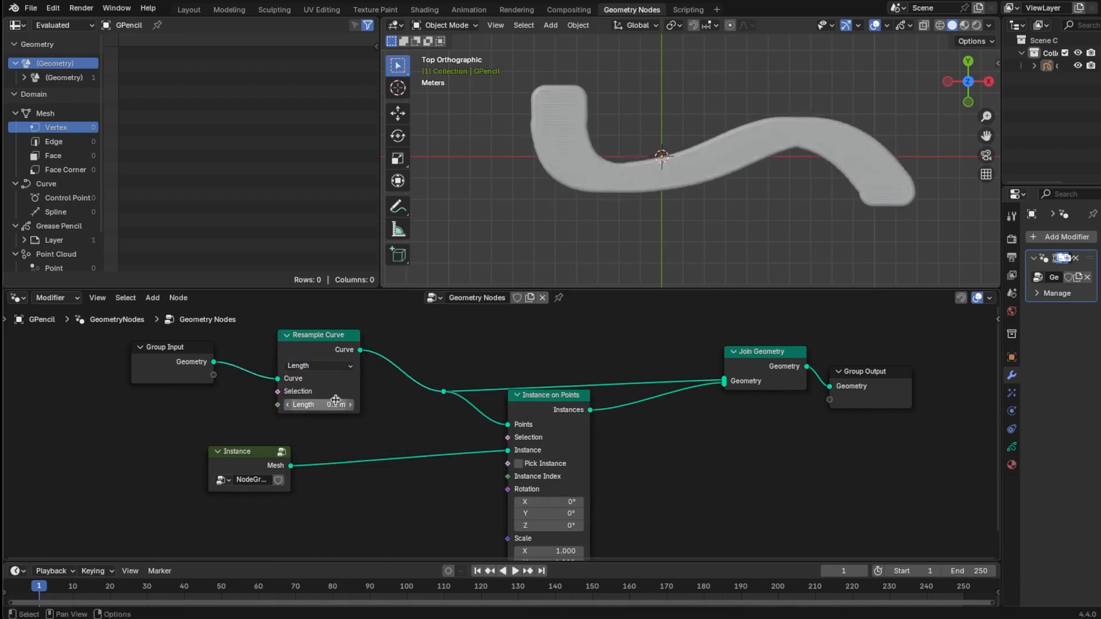
{"action": "left_click", "coordinate": [335, 400]}
{"action": "type", "text": "1"}
{"action": "key", "text": "Return"}
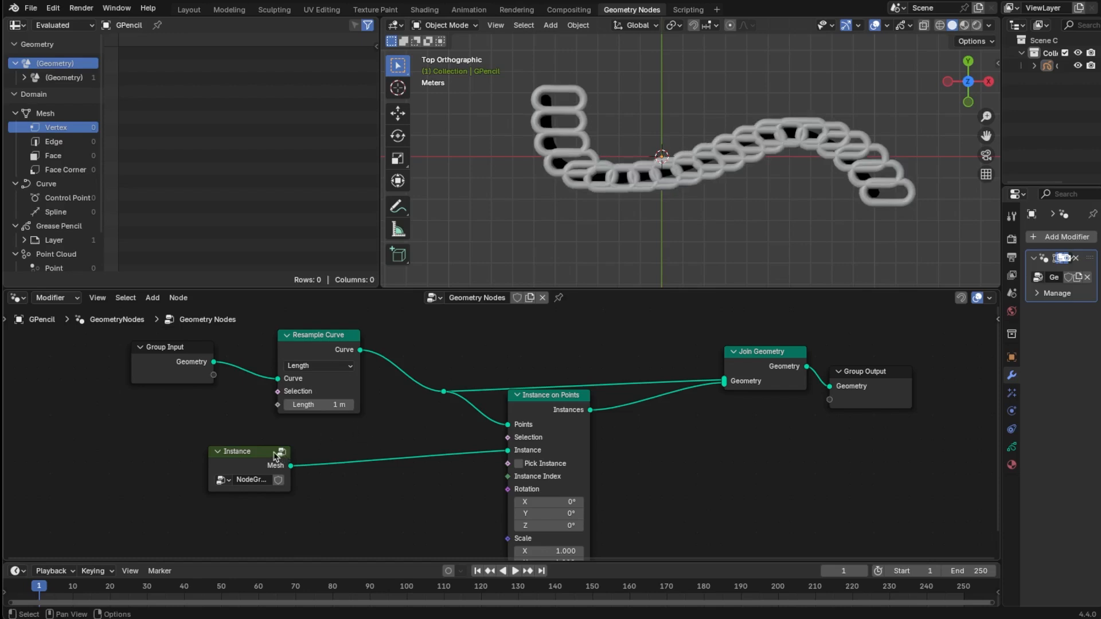
- Spread out the node layout, leaving open space between the Instance group and the Instance on Points node
{"action": "left_click_drag", "start_coordinate": [276, 456], "coordinate": [228, 461]}
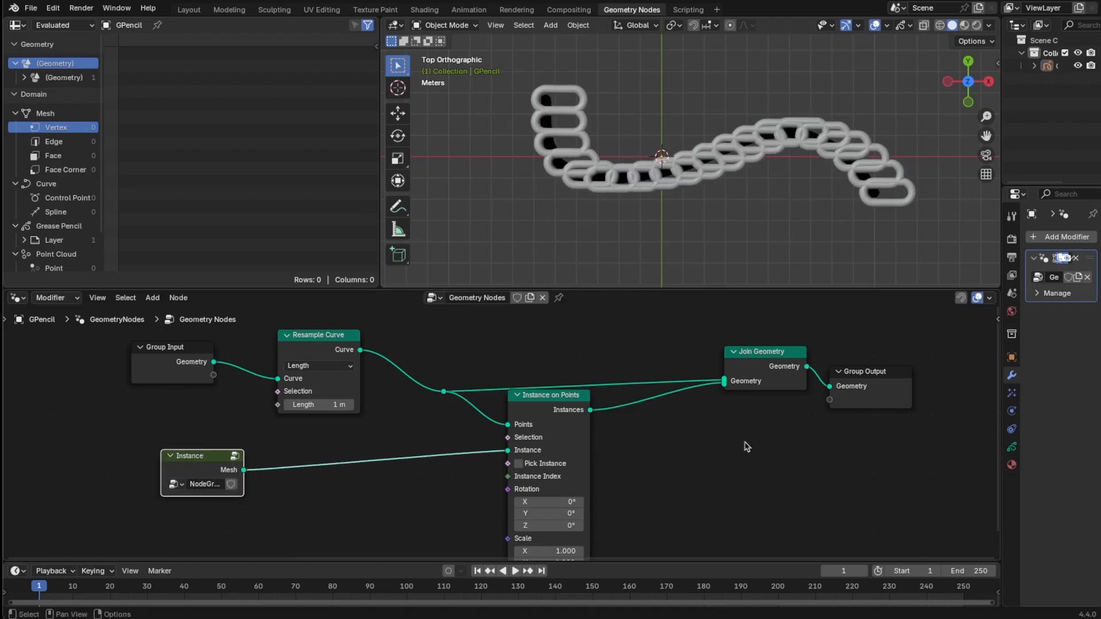
{"action": "middle_click_drag", "start_coordinate": [747, 447], "coordinate": [700, 420]}
{"action": "left_click", "coordinate": [802, 346]}
{"action": "key", "text": "g"}
{"action": "left_click", "coordinate": [800, 346]}
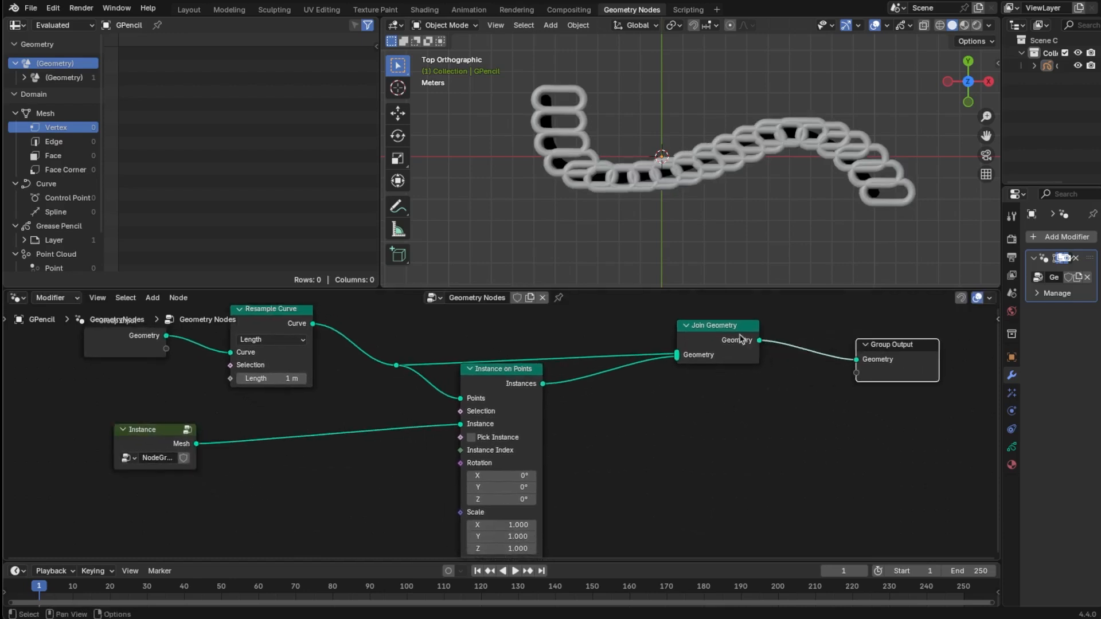
{"action": "left_click_drag", "start_coordinate": [741, 338], "coordinate": [815, 335]}
{"action": "left_click_drag", "start_coordinate": [516, 371], "coordinate": [626, 365]}
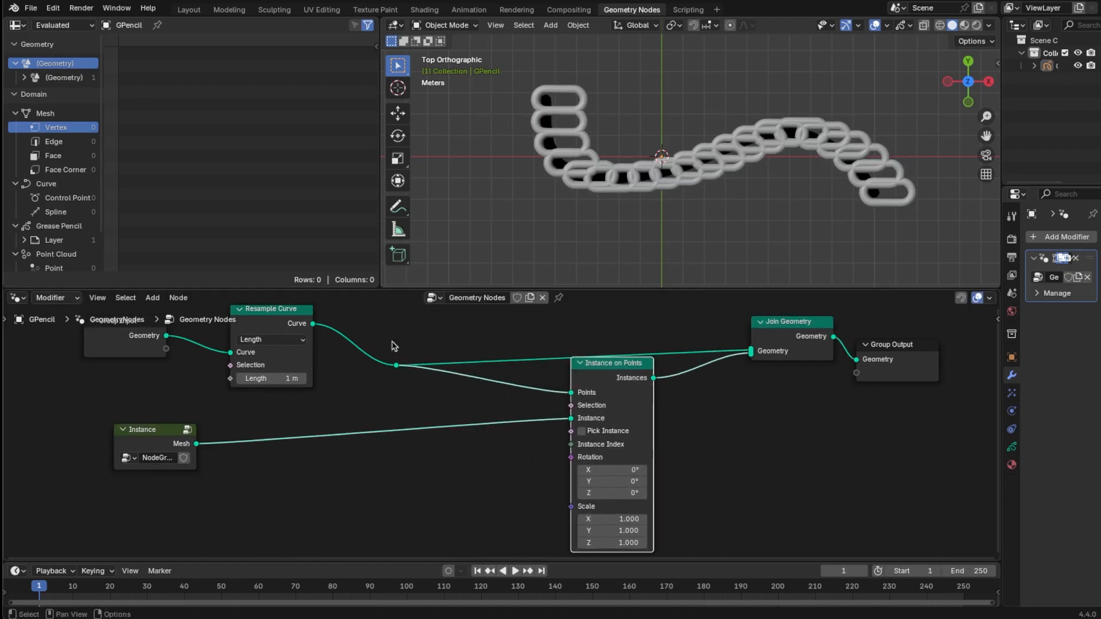
{"action": "left_click", "coordinate": [424, 385]}
{"action": "left_click_drag", "start_coordinate": [405, 380], "coordinate": [372, 338]}
{"action": "left_click_drag", "start_coordinate": [284, 315], "coordinate": [245, 332]}
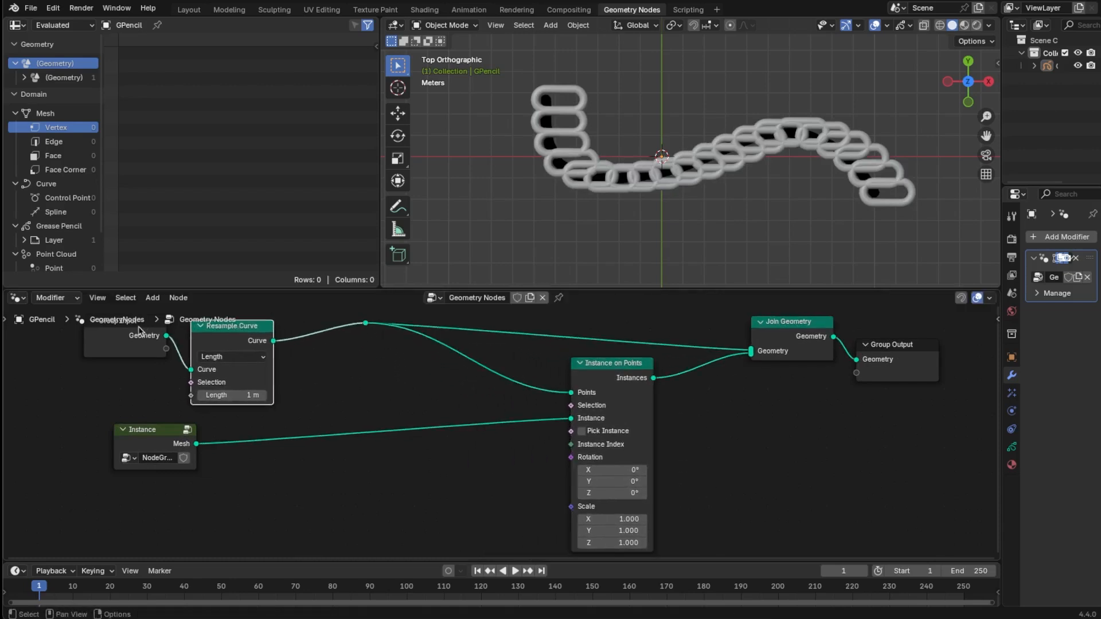
{"action": "left_click_drag", "start_coordinate": [137, 333], "coordinate": [124, 345]}
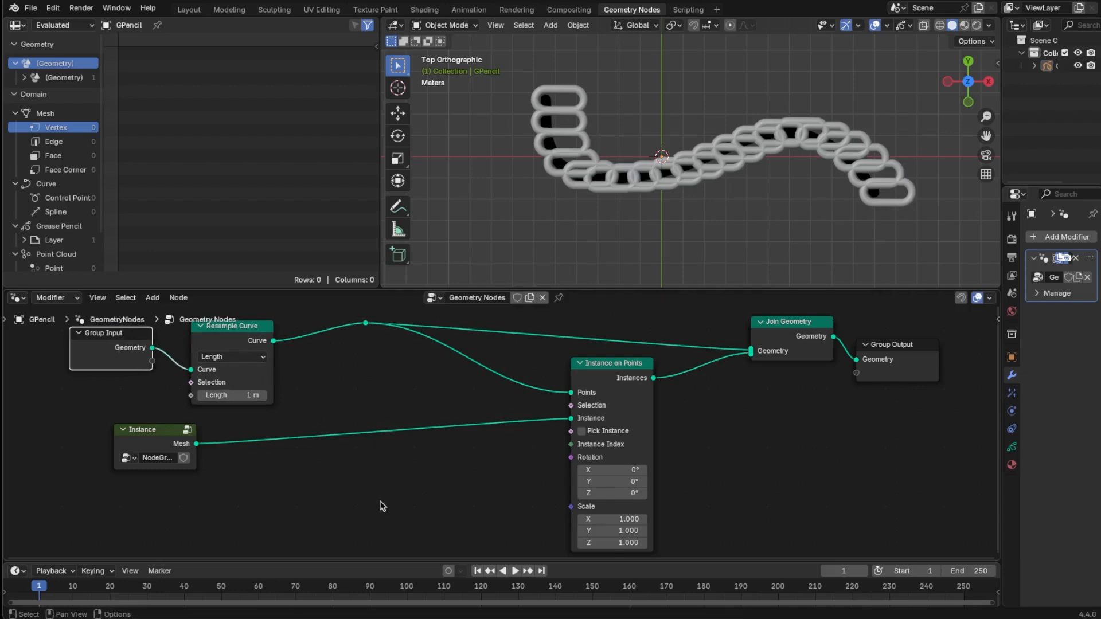
- Add a Curve Tangent node below and slightly to the right of the Instance group
{"action": "key", "text": "shift+a"}
{"action": "mouse_move", "coordinate": [344, 417]}
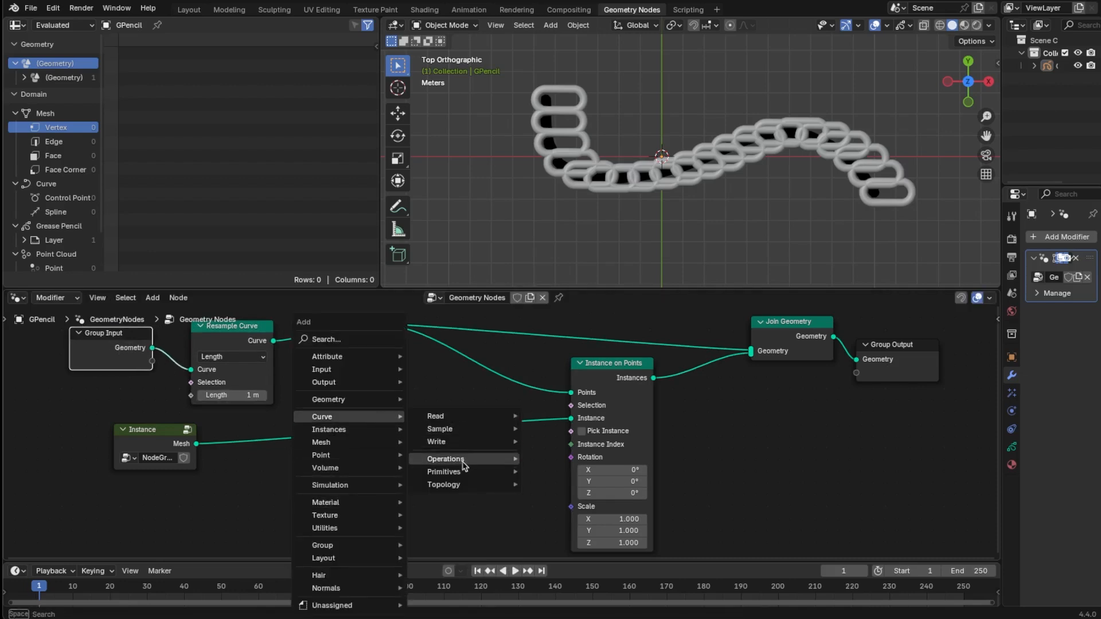
{"action": "mouse_move", "coordinate": [471, 417]}
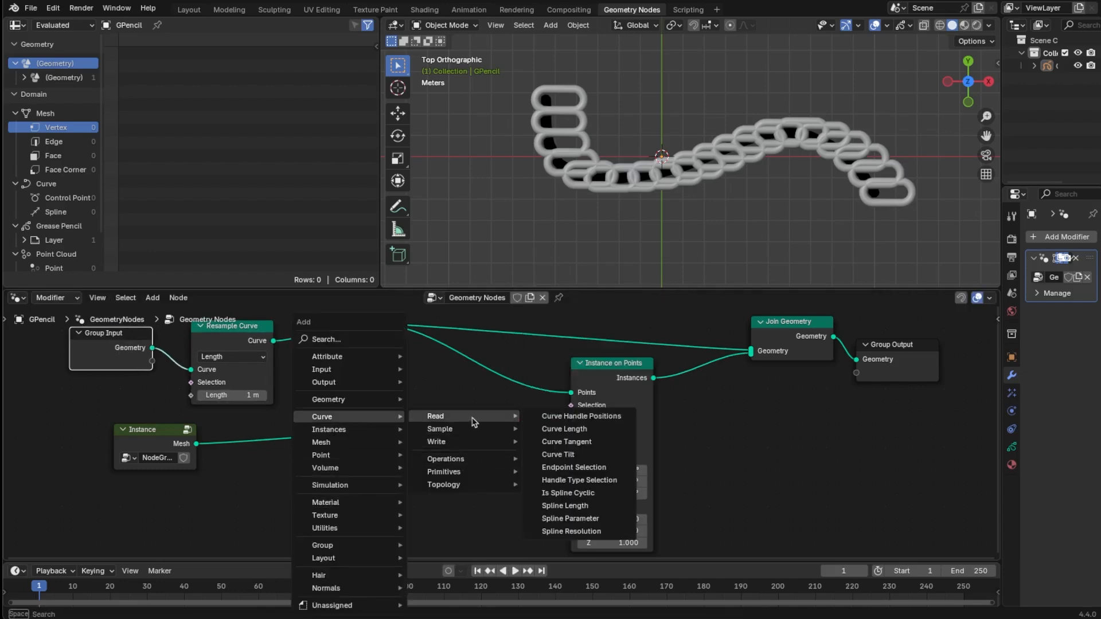
{"action": "left_click", "coordinate": [608, 442]}
{"action": "left_click", "coordinate": [321, 491]}
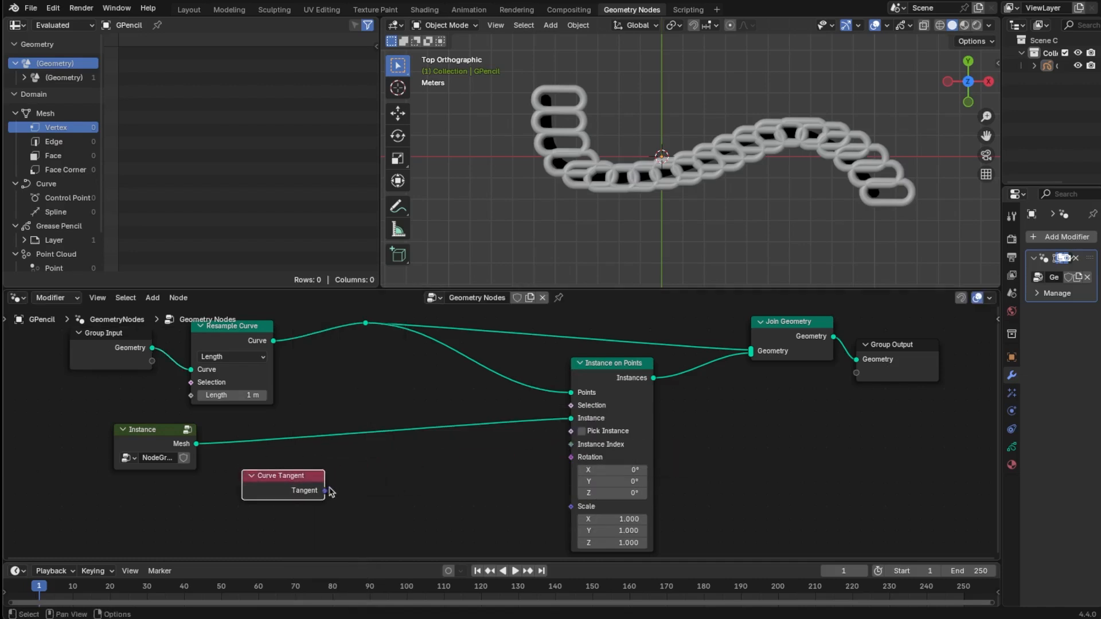
- Connect the Curve Tangent output to the Rotation input of Instance on Points and check the links' orientation
{"action": "left_click_drag", "start_coordinate": [326, 491], "coordinate": [570, 458]}
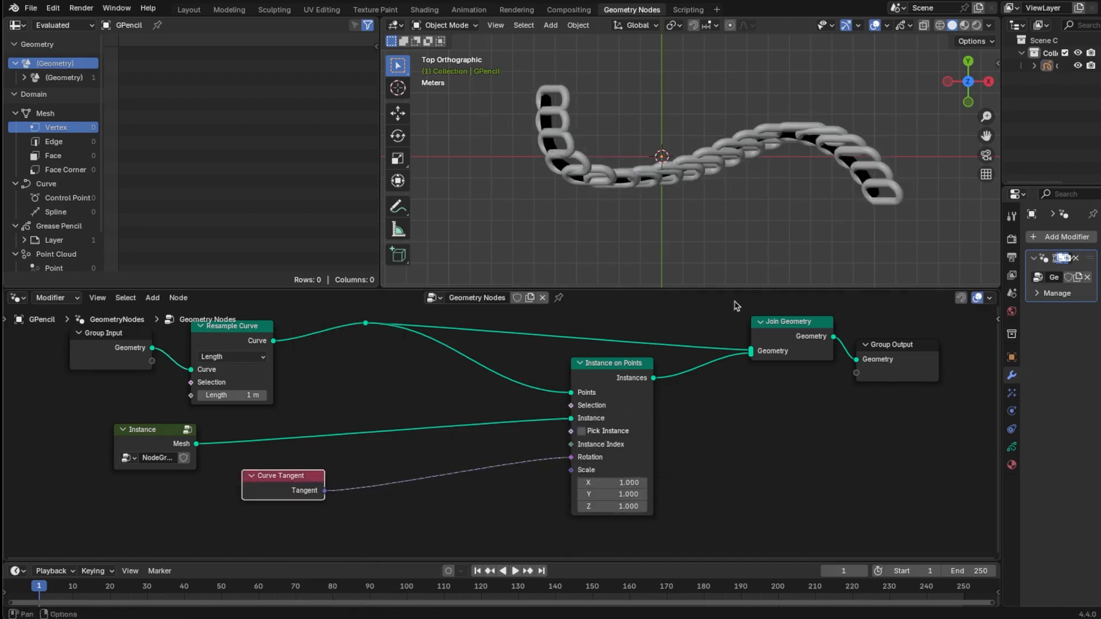
{"action": "middle_click_drag", "start_coordinate": [737, 227], "coordinate": [705, 183]}
{"action": "key", "text": "KP_7"}
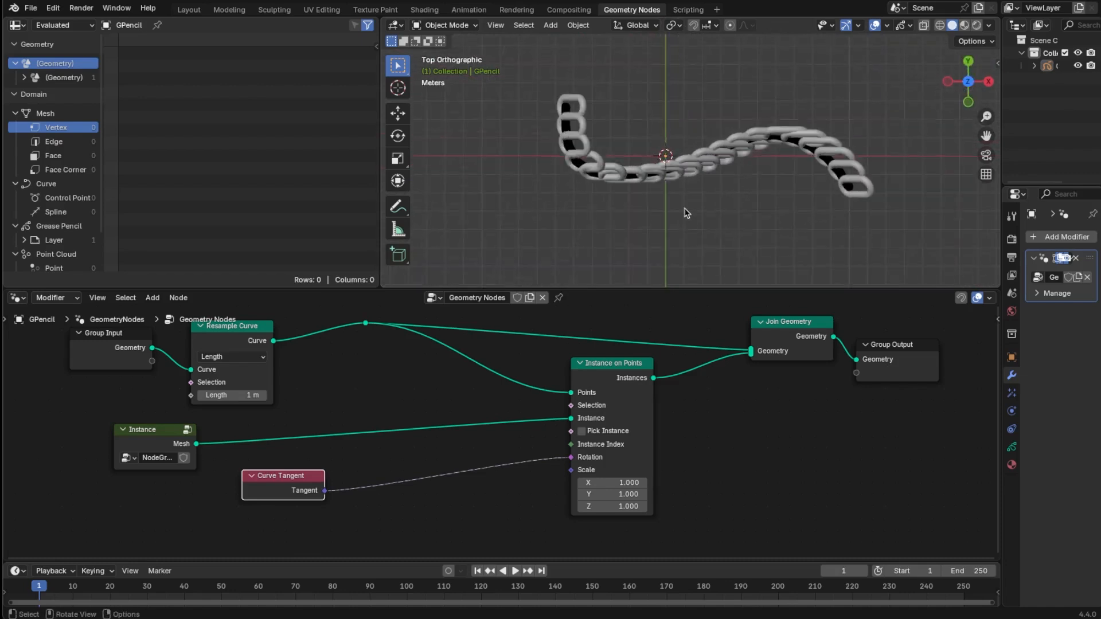
- Insert an Align Rotation to Vector node on the link between Curve Tangent and Instance on Points
{"action": "left_click", "coordinate": [479, 517]}
{"action": "key", "text": "shift+a"}
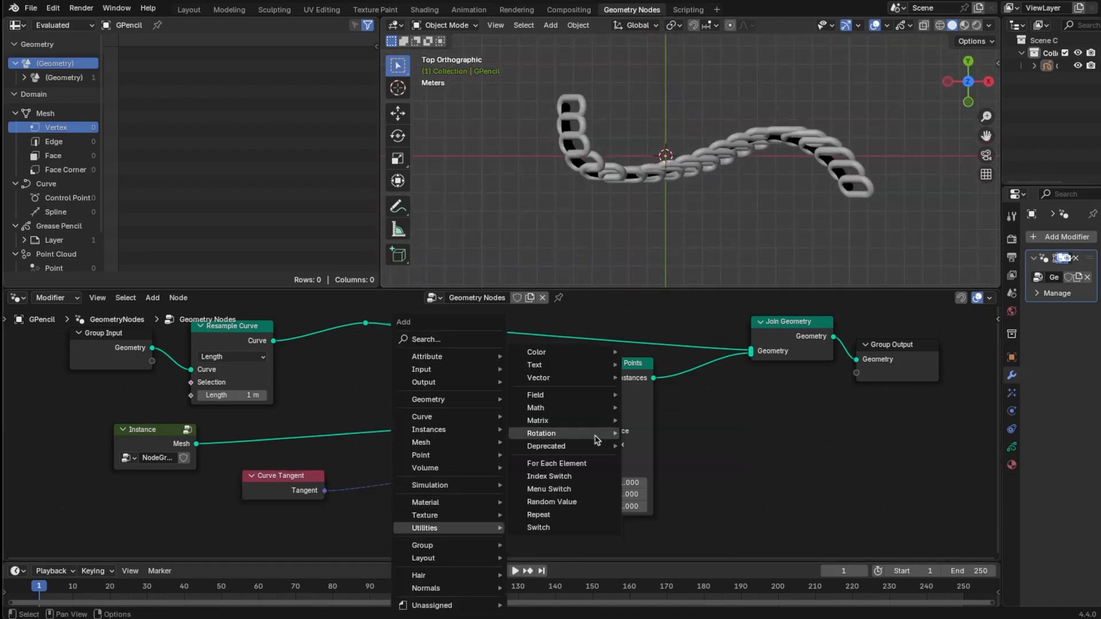
{"action": "mouse_move", "coordinate": [596, 443]}
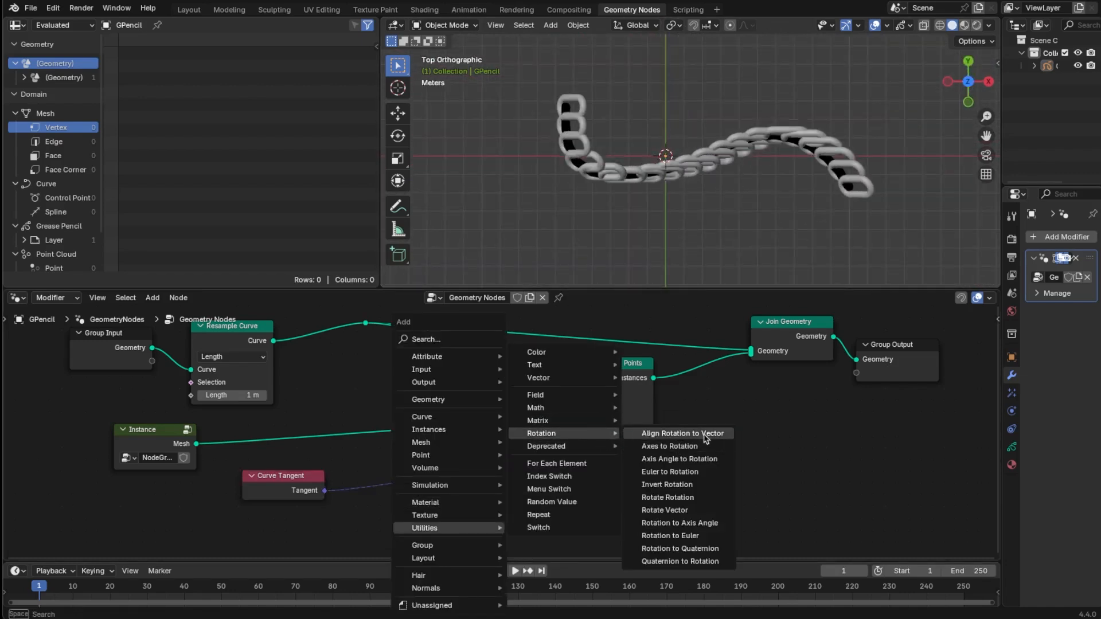
{"action": "left_click", "coordinate": [659, 433]}
{"action": "left_click", "coordinate": [459, 445]}
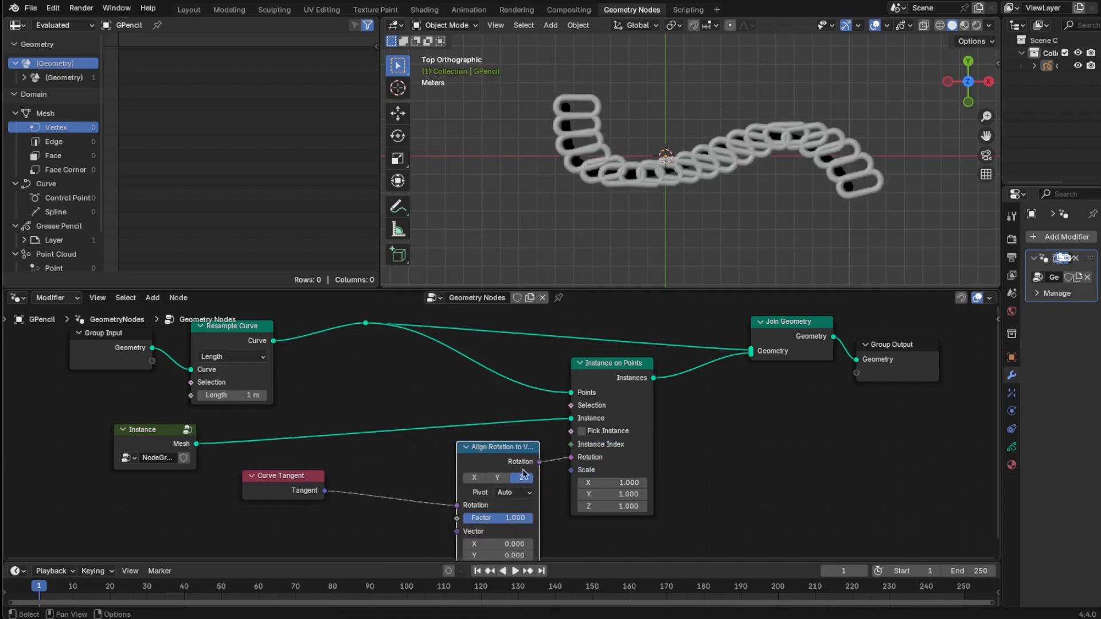
- Feed the curve tangent into the Vector input of Align Rotation to Vector and set its axis to X
{"action": "left_click_drag", "start_coordinate": [519, 454], "coordinate": [486, 447]}
{"action": "left_click_drag", "start_coordinate": [411, 529], "coordinate": [422, 525]}
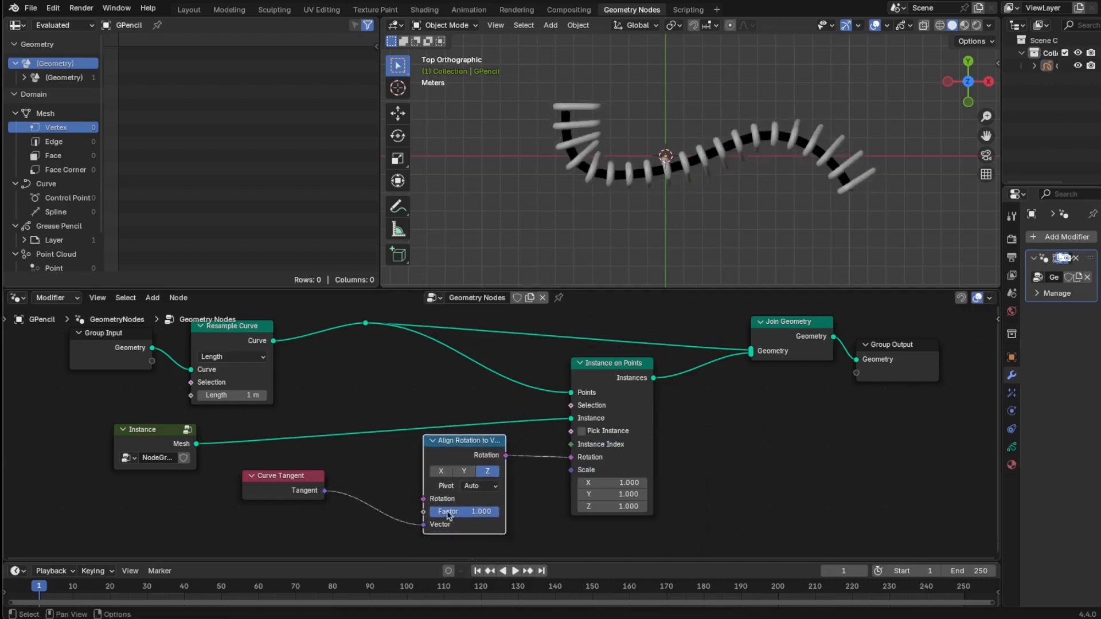
{"action": "left_click", "coordinate": [442, 472]}
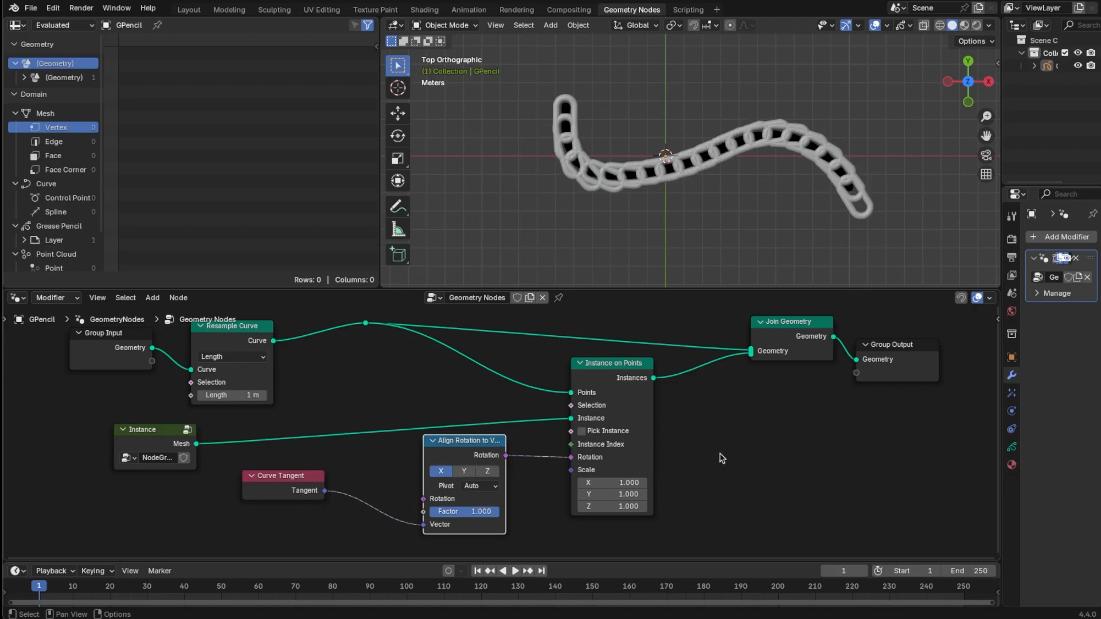
- Spread out the outer nodes, moving Join Geometry and Group Output away from Instance on Points and Group Input and Resample Curve outward
{"action": "scroll", "coordinate": [465, 504], "scroll_direction": "down", "scroll_amount": 2}
{"action": "left_click_drag", "start_coordinate": [488, 512], "coordinate": [512, 514]}
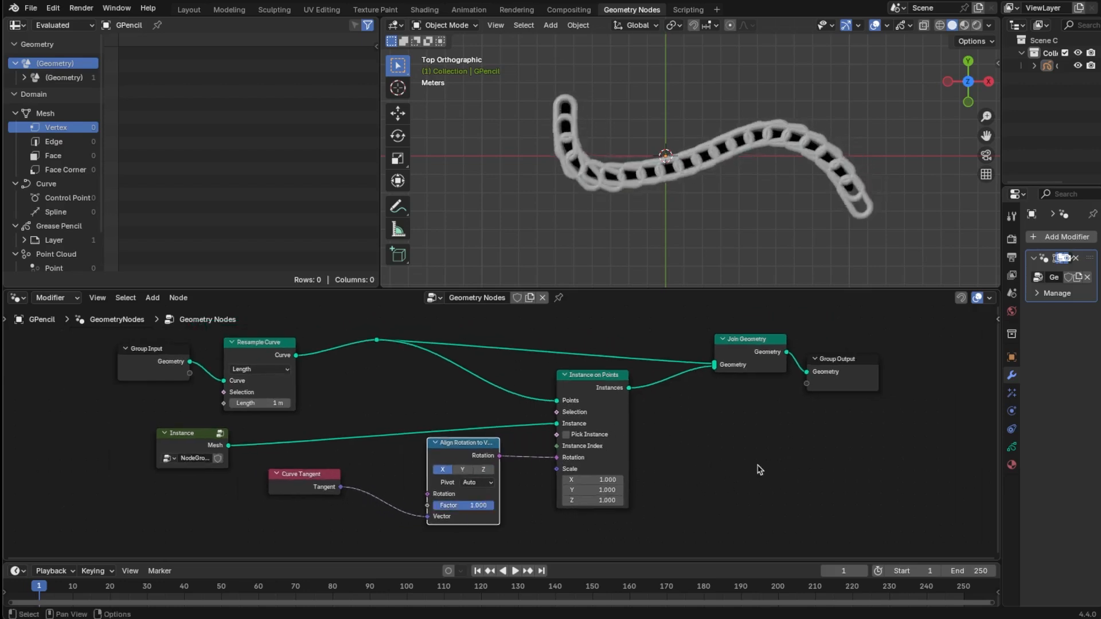
{"action": "scroll", "coordinate": [758, 464], "scroll_direction": "down", "scroll_amount": 1}
{"action": "middle_click_drag", "start_coordinate": [777, 460], "coordinate": [707, 459]}
{"action": "left_click_drag", "start_coordinate": [777, 367], "coordinate": [918, 380]}
{"action": "left_click_drag", "start_coordinate": [684, 360], "coordinate": [799, 367]}
{"action": "left_click_drag", "start_coordinate": [123, 358], "coordinate": [77, 355]}
{"action": "left_click_drag", "start_coordinate": [250, 356], "coordinate": [203, 349]}
- Insert a Grease Pencil to Curves node between Resample Curve and the reroute point
{"action": "key", "text": "shift+a"}
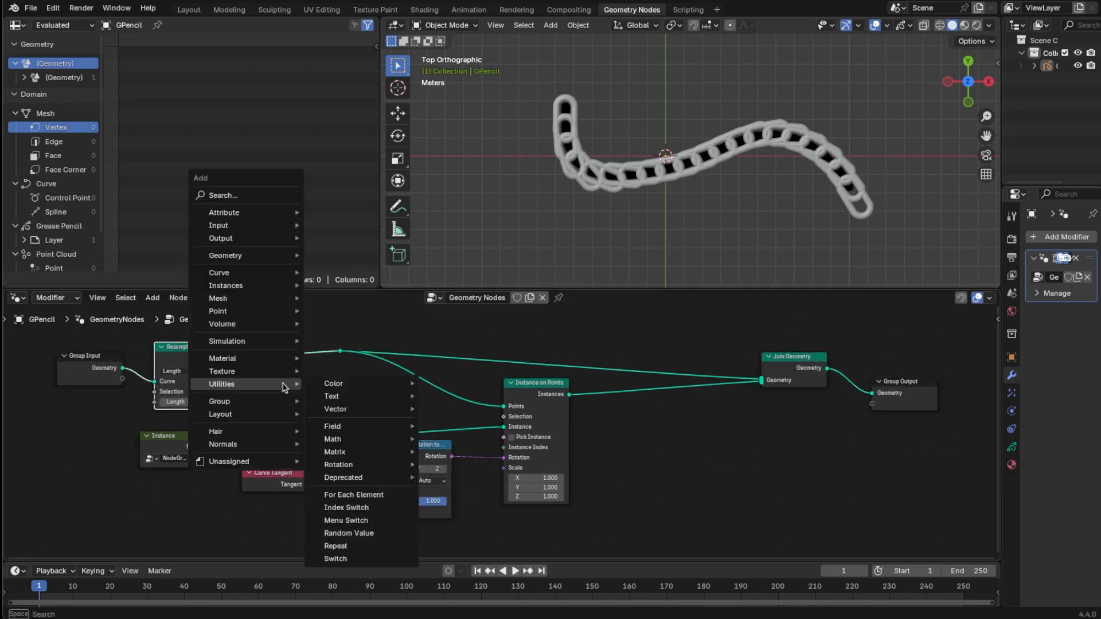
{"action": "mouse_move", "coordinate": [282, 274]}
{"action": "mouse_move", "coordinate": [366, 320]}
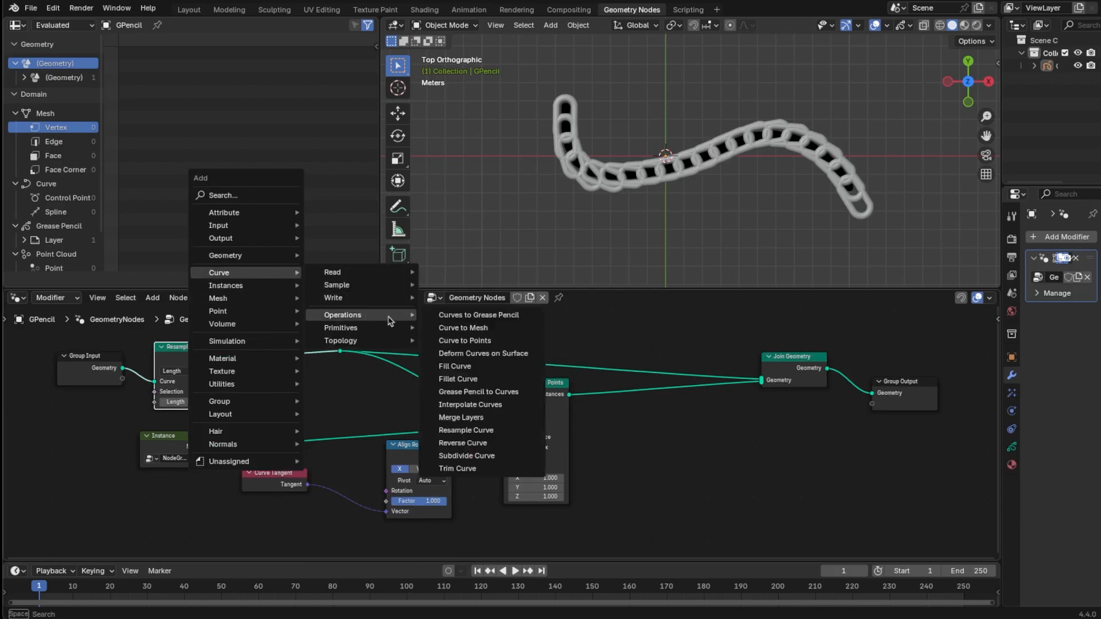
{"action": "left_click", "coordinate": [499, 395]}
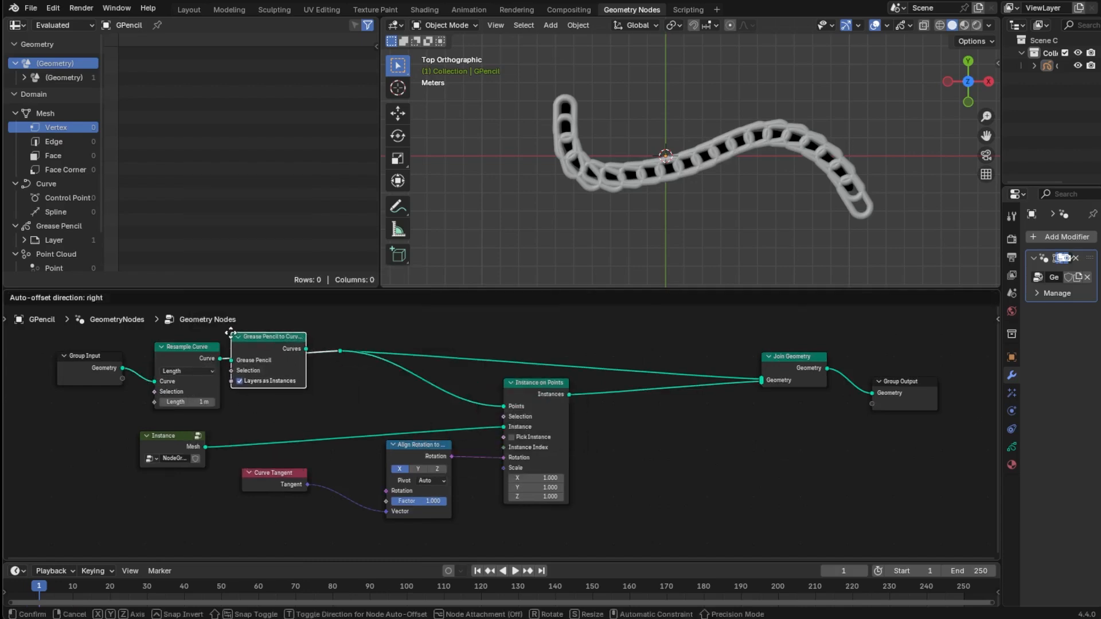
{"action": "left_click", "coordinate": [238, 335]}
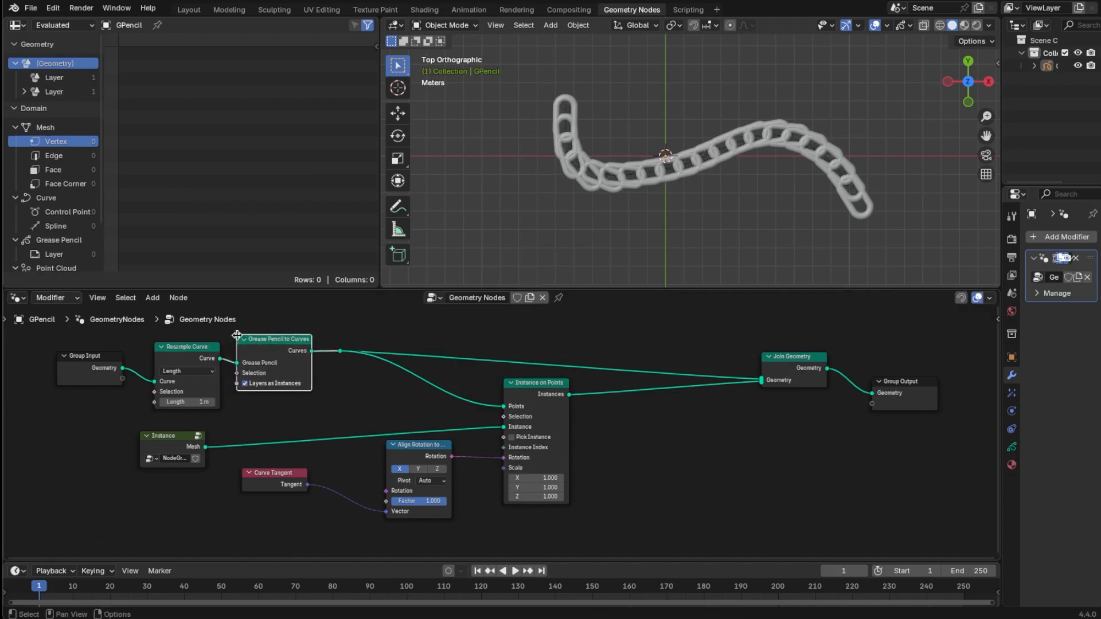
- Link Resample Curve directly to the reroute and connect the Grease Pencil to Curves output to the Points input of Instance on Points
{"action": "left_click_drag", "start_coordinate": [282, 340], "coordinate": [283, 369]}
{"action": "left_click_drag", "start_coordinate": [219, 358], "coordinate": [238, 352]}
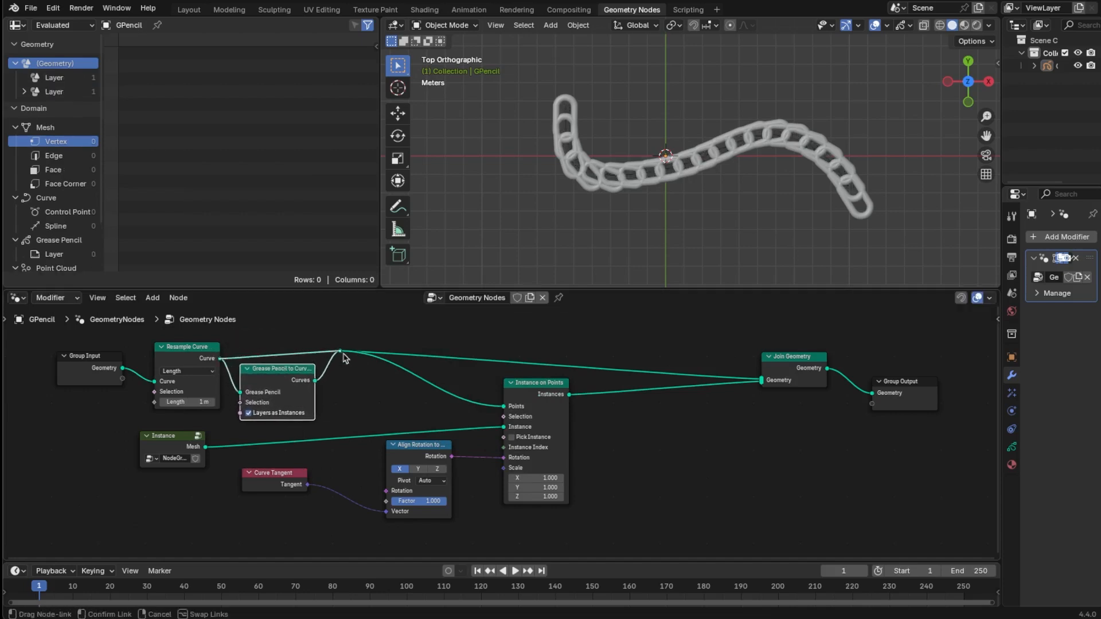
{"action": "left_click_drag", "start_coordinate": [346, 358], "coordinate": [342, 355]}
{"action": "left_click_drag", "start_coordinate": [200, 350], "coordinate": [194, 344]}
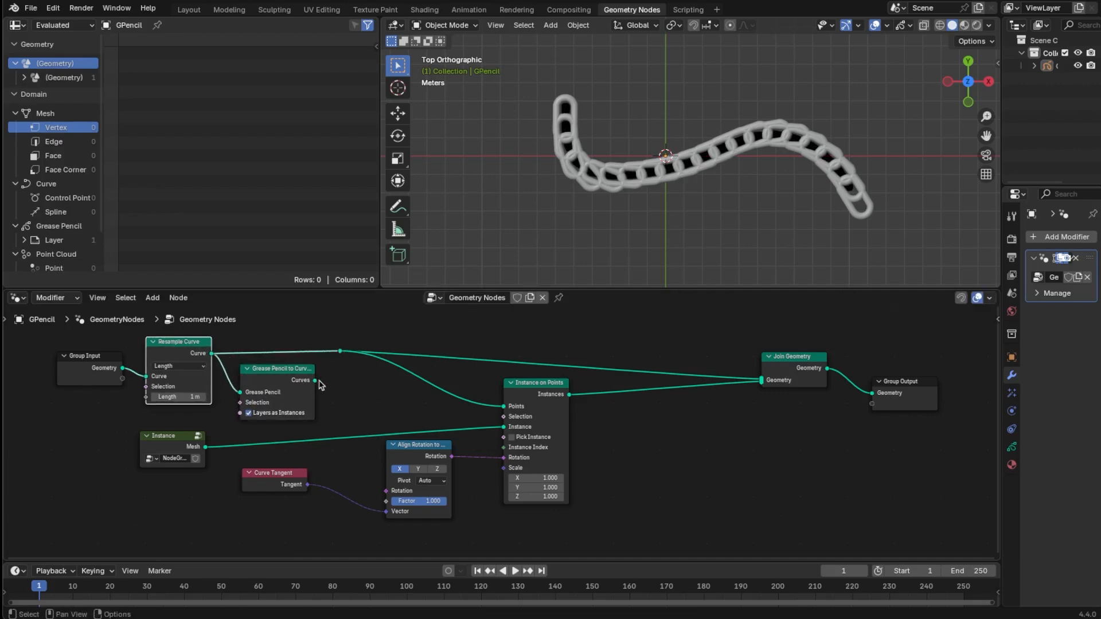
{"action": "left_click_drag", "start_coordinate": [297, 372], "coordinate": [512, 407]}
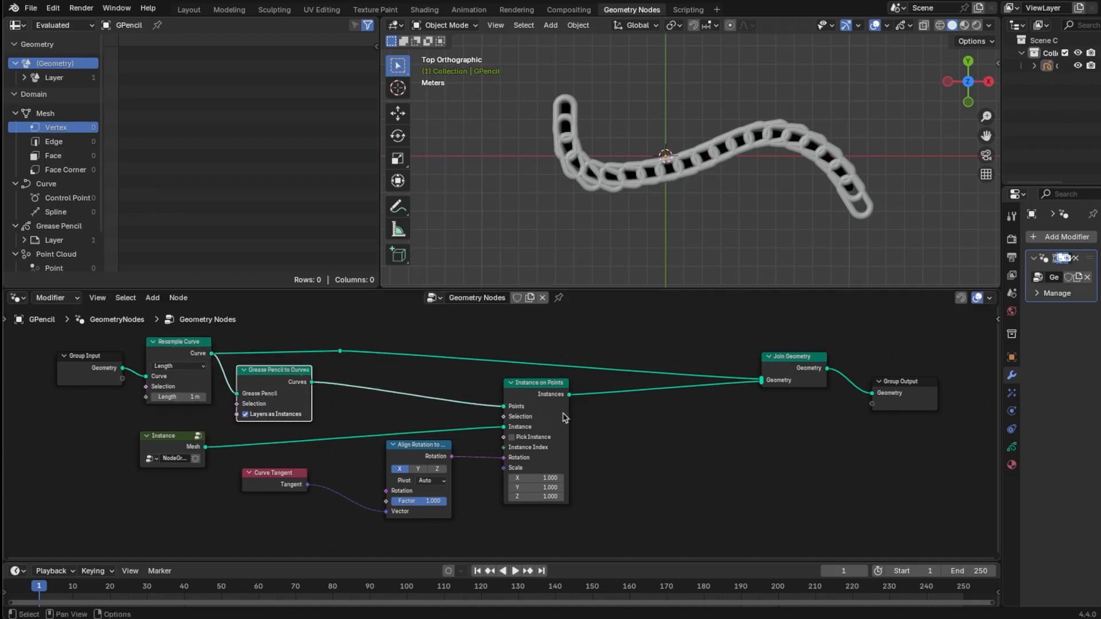
{"action": "left_click_drag", "start_coordinate": [286, 376], "coordinate": [326, 374]}
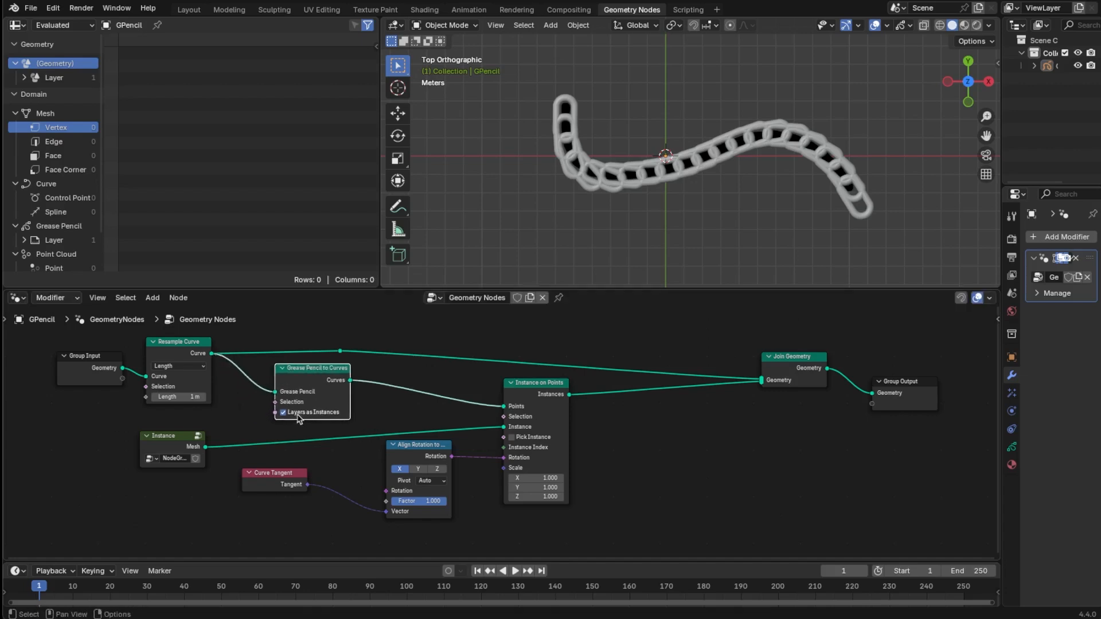
- Turn off Layers as Instances on Grease Pencil to Curves and insert a Rotate Instances node between Instance on Points and Join Geometry
{"action": "key", "text": "shift+a"}
{"action": "mouse_move", "coordinate": [642, 436]}
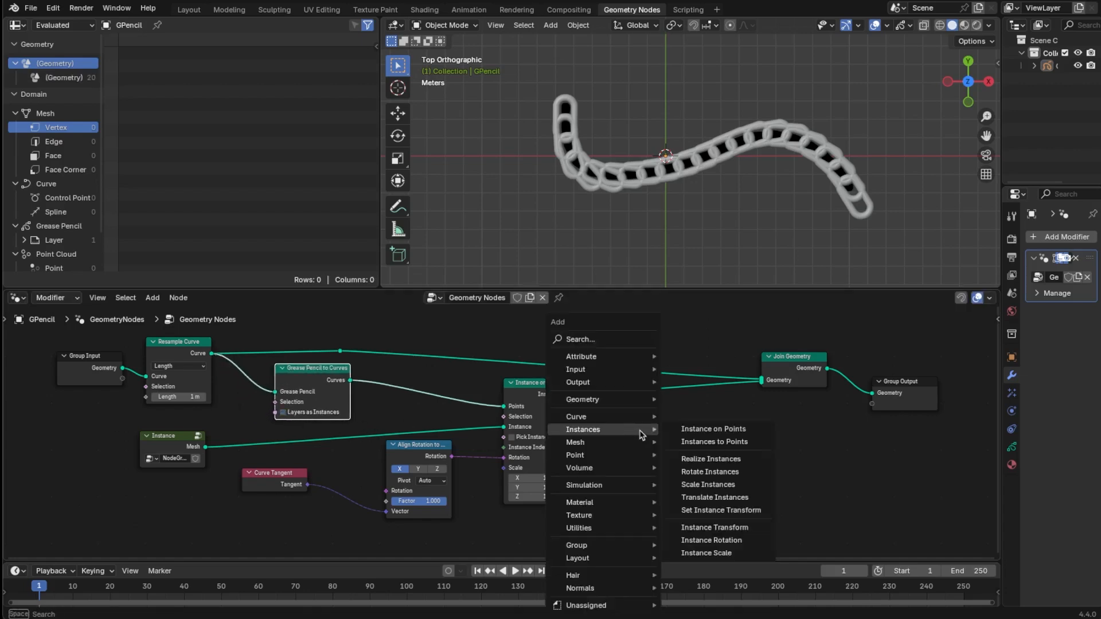
{"action": "left_click", "coordinate": [740, 478]}
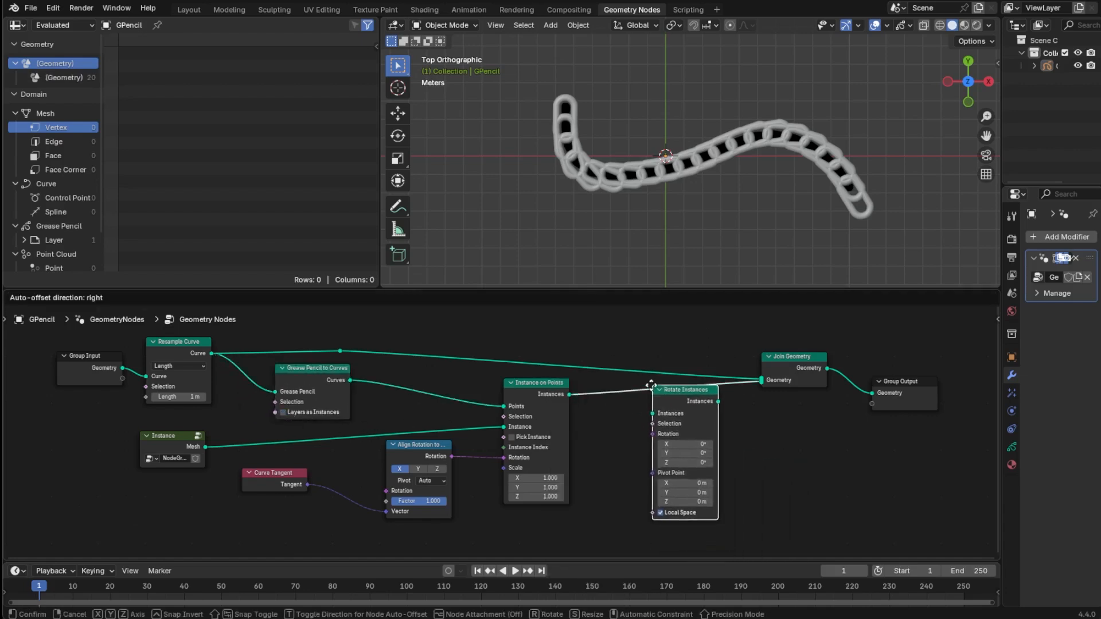
{"action": "left_click", "coordinate": [618, 374]}
{"action": "left_click_drag", "start_coordinate": [700, 451], "coordinate": [701, 449]}
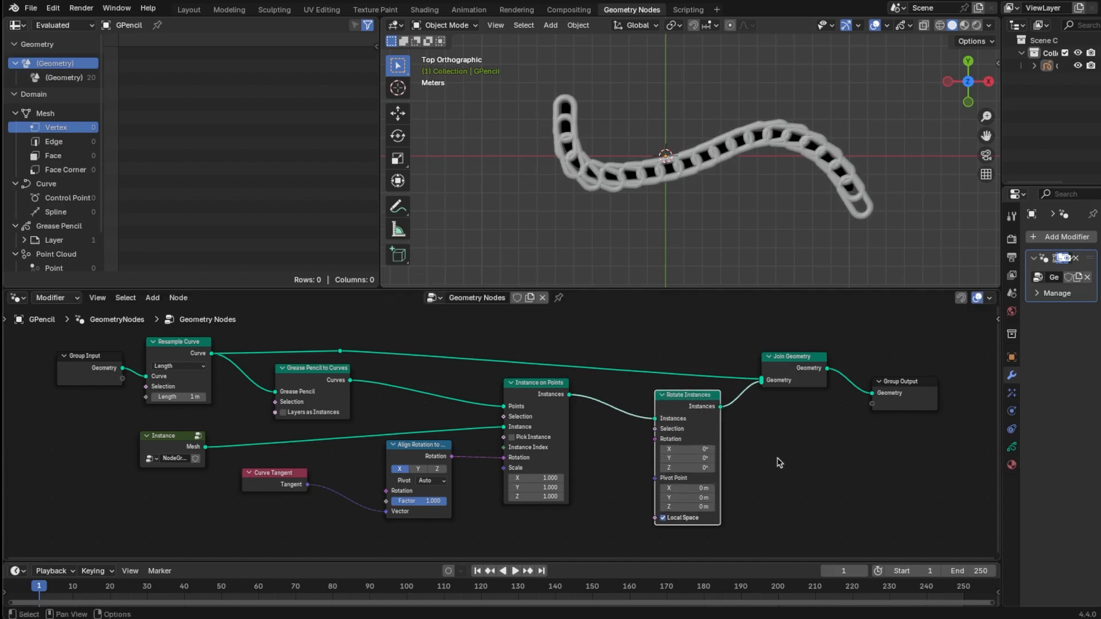
- Add an Index node just below the Instance on Points node
{"action": "key", "text": "shift+a"}
{"action": "mouse_move", "coordinate": [791, 402]}
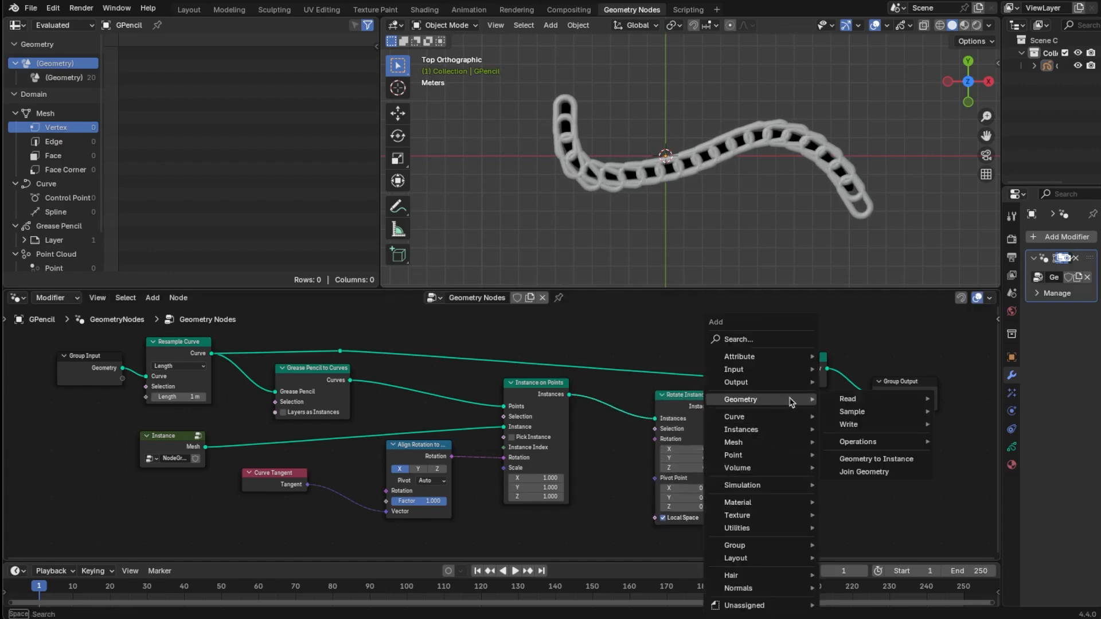
{"action": "mouse_move", "coordinate": [889, 401]}
{"action": "left_click", "coordinate": [989, 413]}
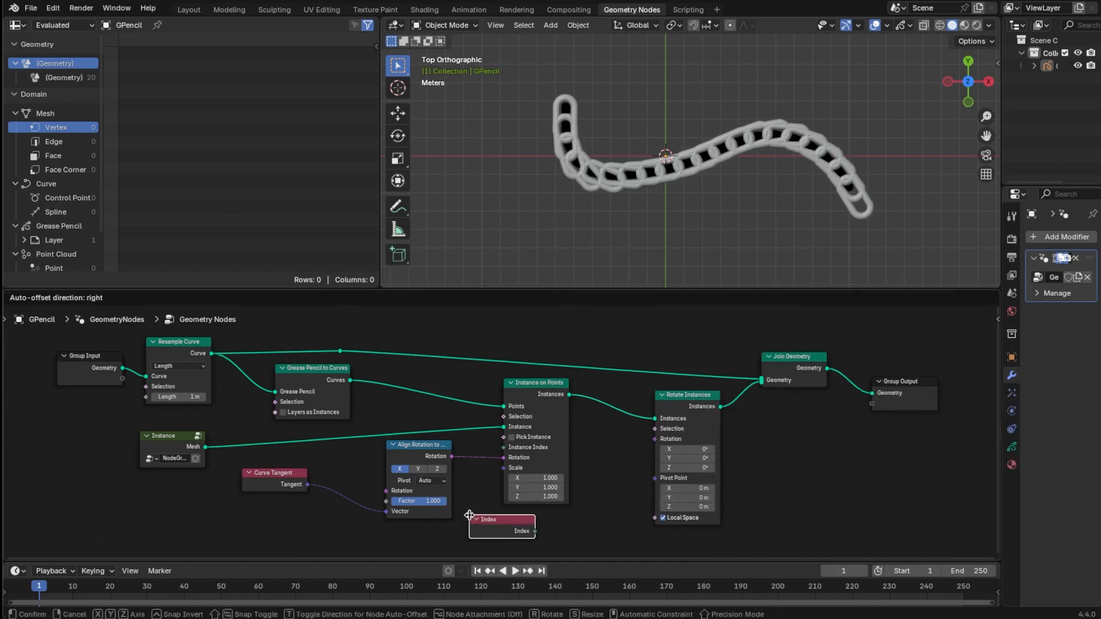
{"action": "left_click", "coordinate": [469, 515]}
- Add a Math node between Index and Rotate Instances and set its operation to Truncated Modulo
{"action": "key", "text": "shift+a"}
{"action": "mouse_move", "coordinate": [803, 527]}
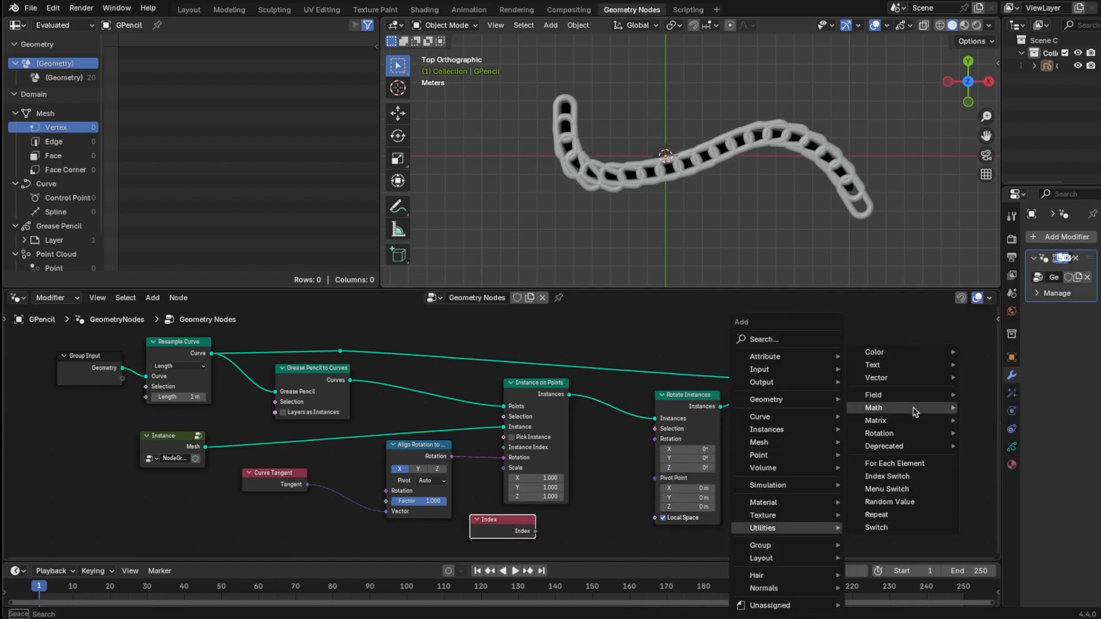
{"action": "mouse_move", "coordinate": [915, 411]}
{"action": "left_click", "coordinate": [978, 505]}
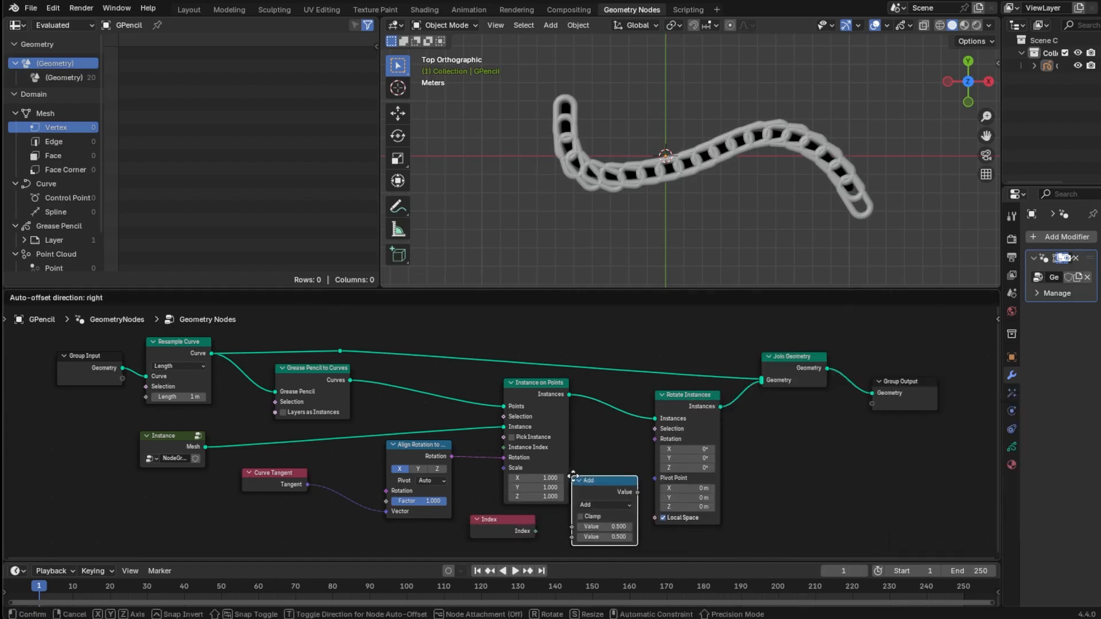
{"action": "left_click", "coordinate": [582, 476]}
{"action": "left_click", "coordinate": [631, 506]}
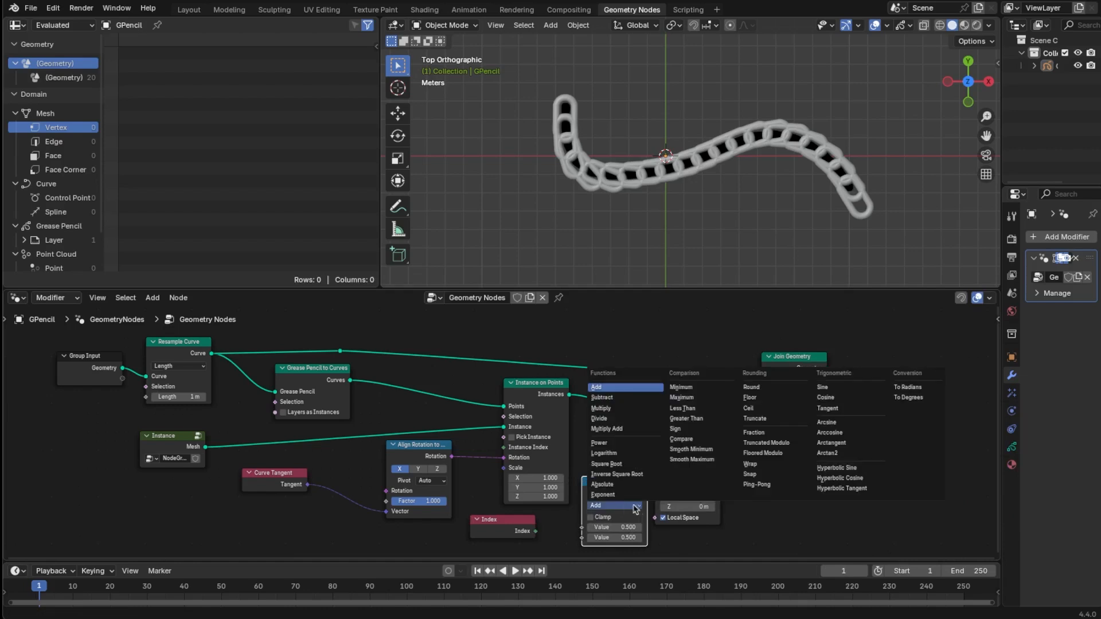
{"action": "left_click", "coordinate": [766, 442]}
- Connect Index to the Truncated Modulo node, set its second value to 2, and link its output to the Selection of Rotate Instances
{"action": "left_click_drag", "start_coordinate": [535, 531], "coordinate": [582, 527]}
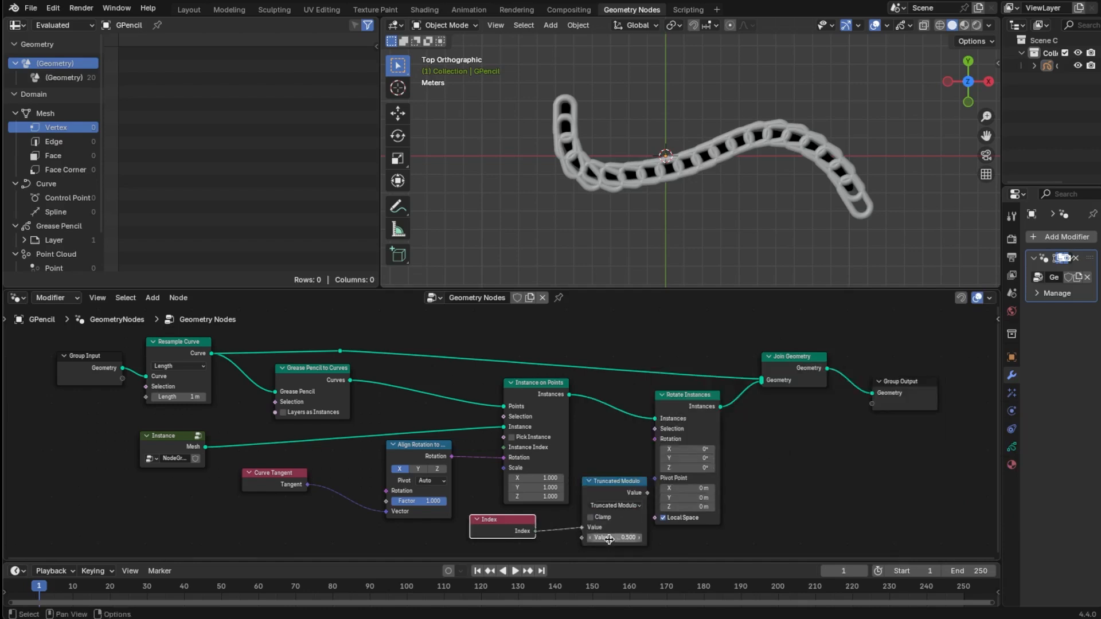
{"action": "left_click", "coordinate": [614, 537]}
{"action": "type", "text": "2"}
{"action": "key", "text": "Return"}
{"action": "left_click_drag", "start_coordinate": [648, 492], "coordinate": [659, 431]}
- Set the X rotation of Rotate Instances to 90° and the Resample Curve length to 1.2 m
{"action": "left_click_drag", "start_coordinate": [705, 396], "coordinate": [721, 400]}
{"action": "left_click", "coordinate": [719, 453]}
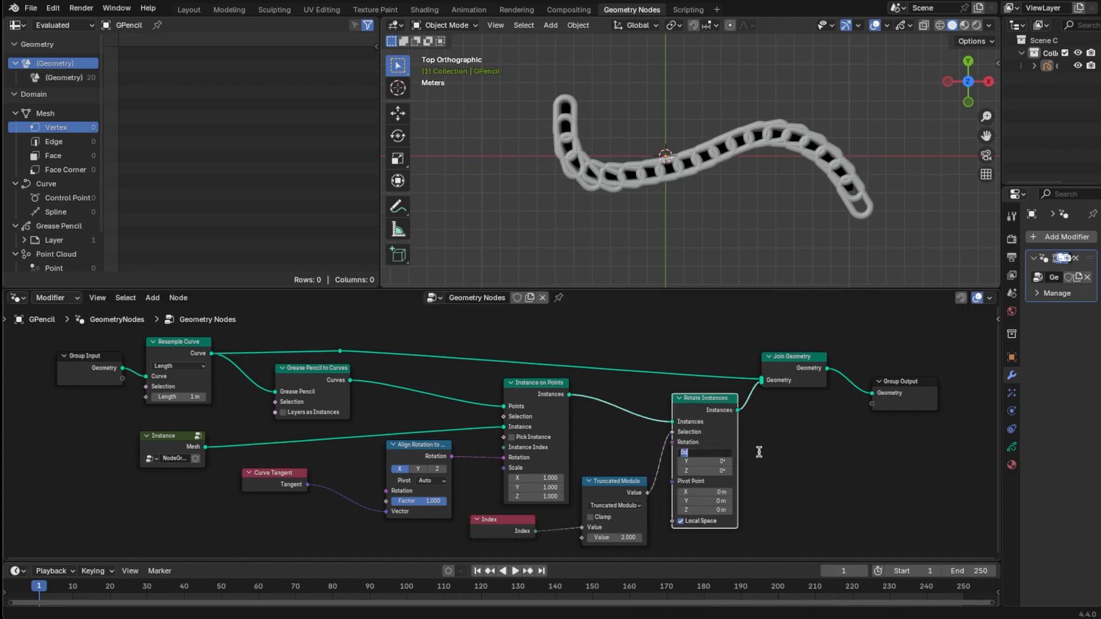
{"action": "key", "text": "Return"}
{"action": "left_click", "coordinate": [797, 479]}
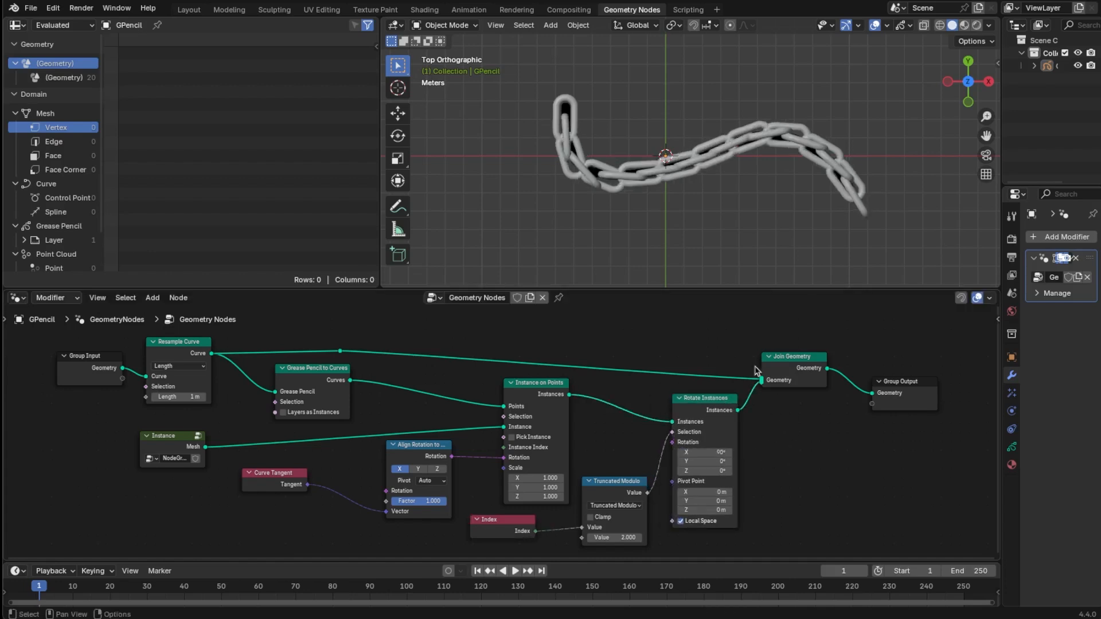
{"action": "middle_click_drag", "start_coordinate": [704, 204], "coordinate": [674, 214]}
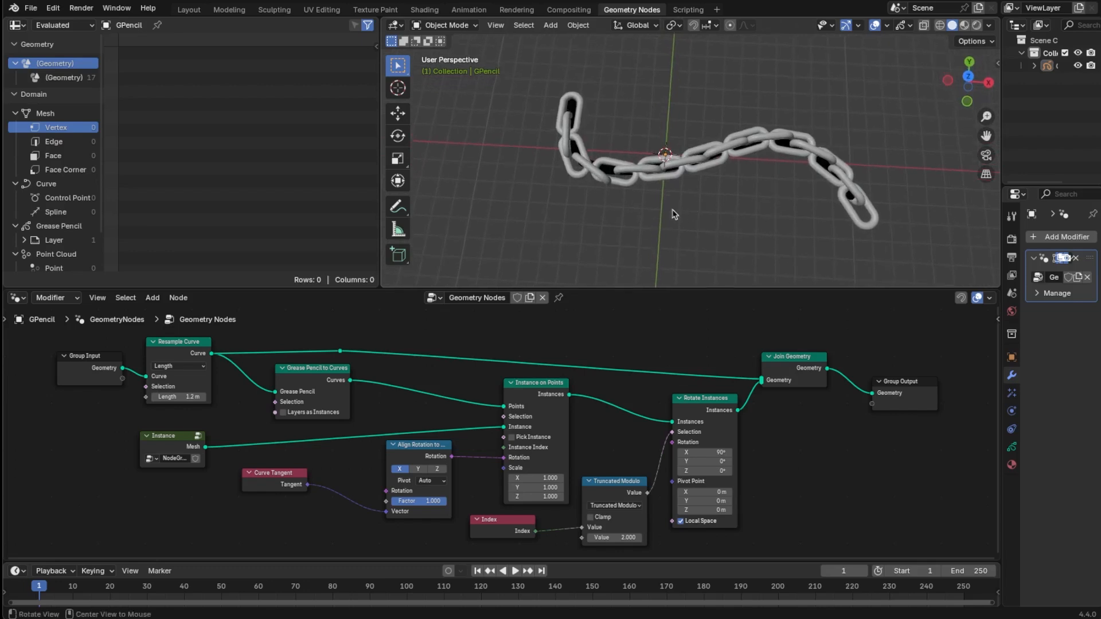
- Toggle Layers as Instances on and back off in Grease Pencil to Curves to compare its effect on the chain
{"action": "mouse_move", "coordinate": [436, 504]}
{"action": "left_mouse_down"}
{"action": "mouse_move", "coordinate": [416, 504]}
{"action": "mouse_move", "coordinate": [451, 504]}
{"action": "left_mouse_up"}
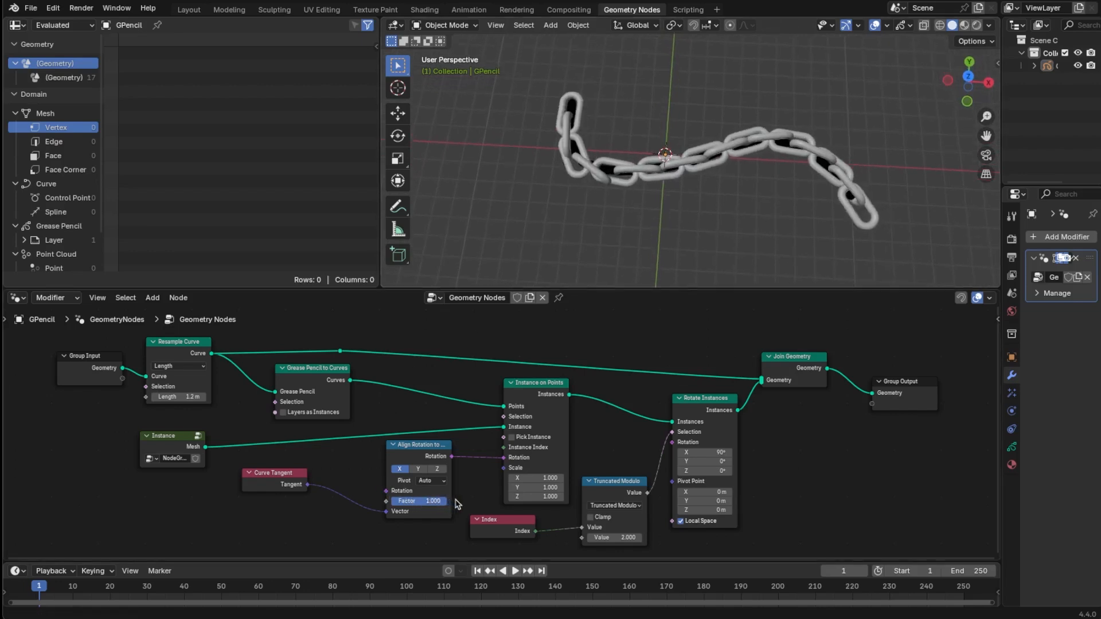
{"action": "middle_click_drag", "start_coordinate": [696, 228], "coordinate": [664, 248]}
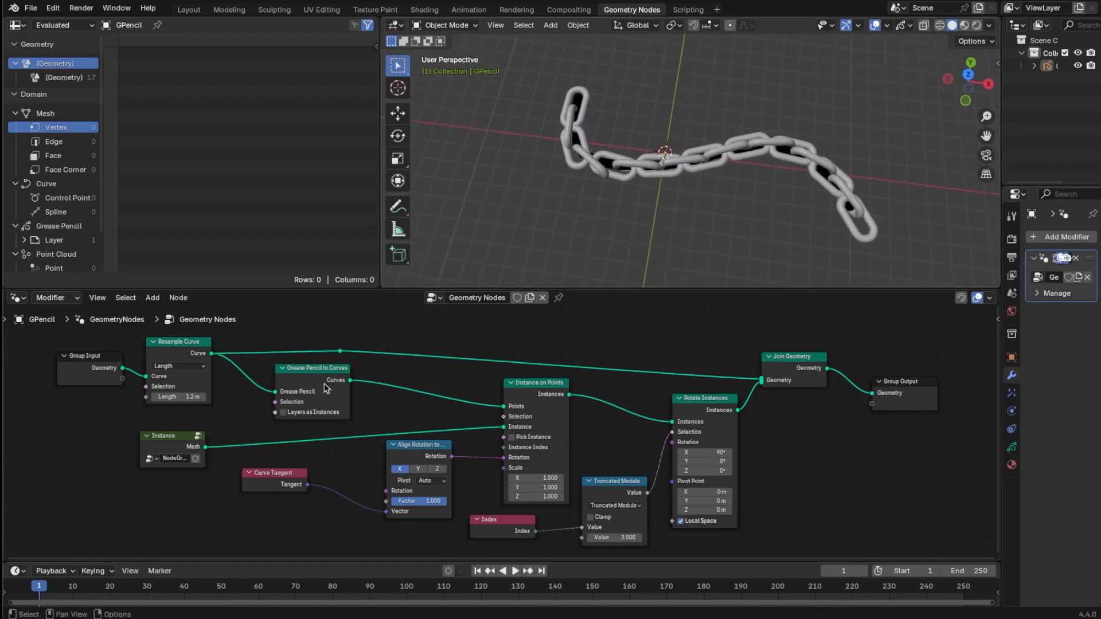
{"action": "left_click", "coordinate": [298, 413]}
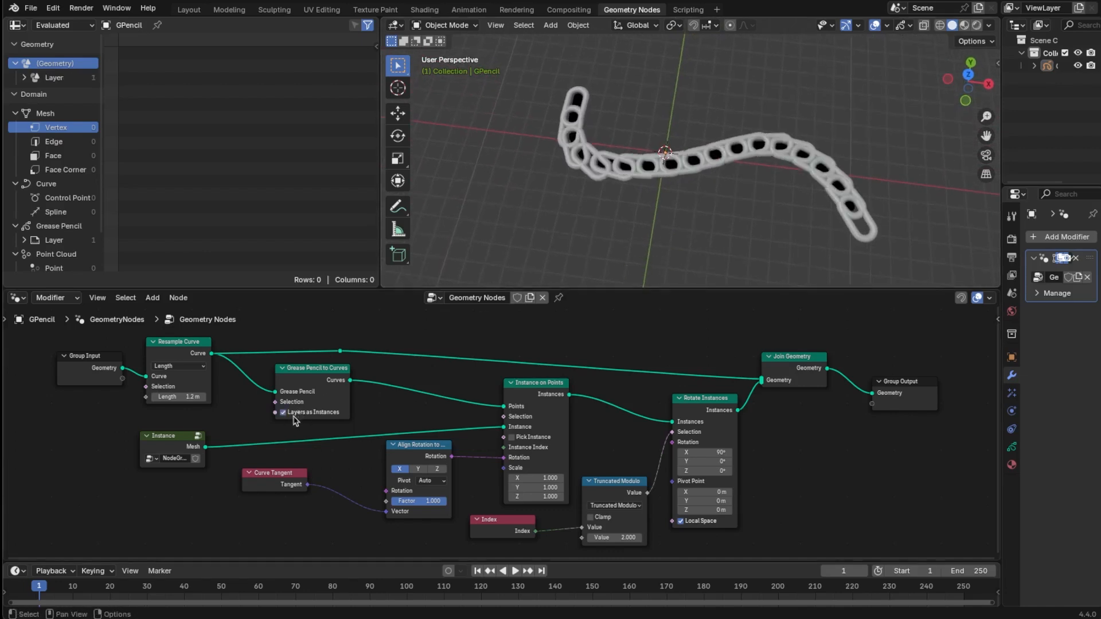
{"action": "left_click", "coordinate": [298, 414]}
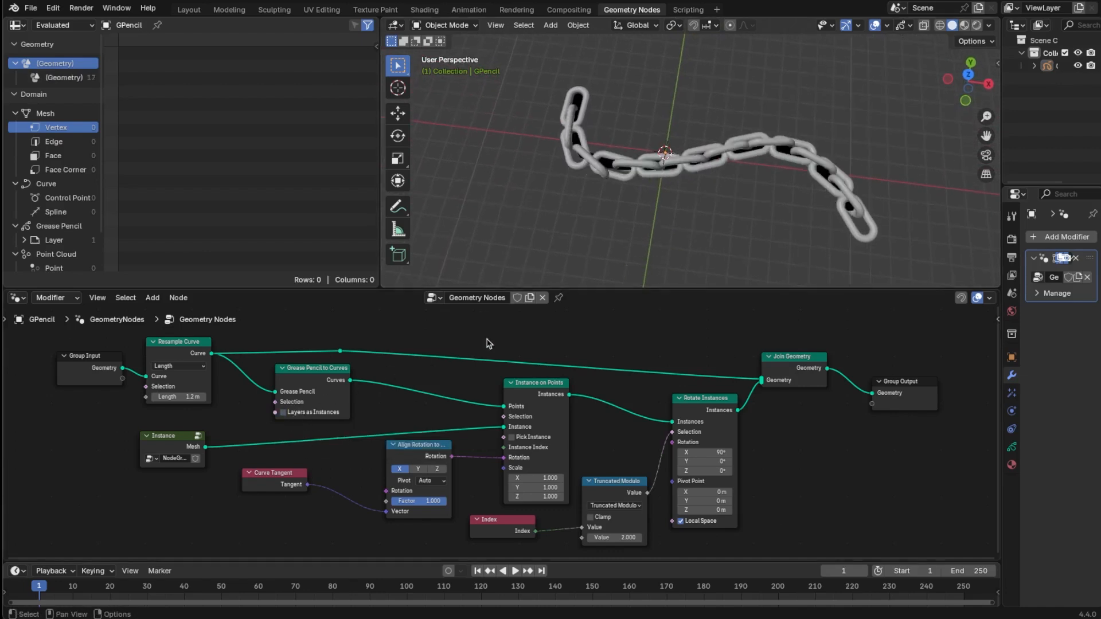
- From the front view, switch the Grease Pencil object to Draw Mode and draw a long S-shaped stroke around the existing chain
{"action": "middle_click_drag", "start_coordinate": [716, 238], "coordinate": [754, 201], "text": "alt"}
{"action": "scroll", "coordinate": [754, 201], "scroll_direction": "down", "scroll_amount": 3}
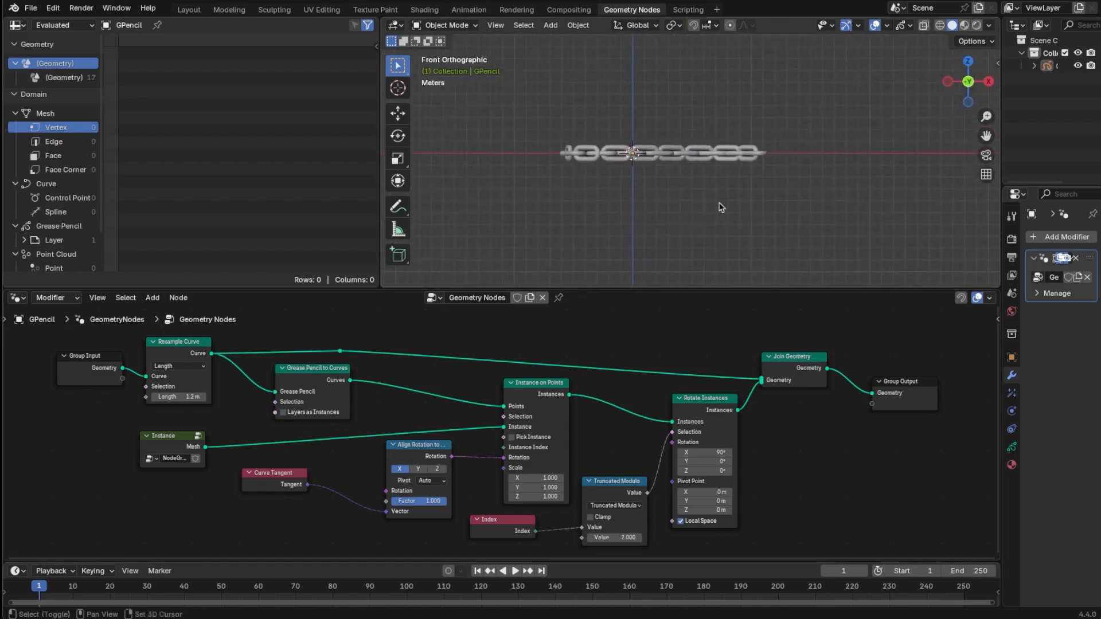
{"action": "left_click", "coordinate": [453, 25]}
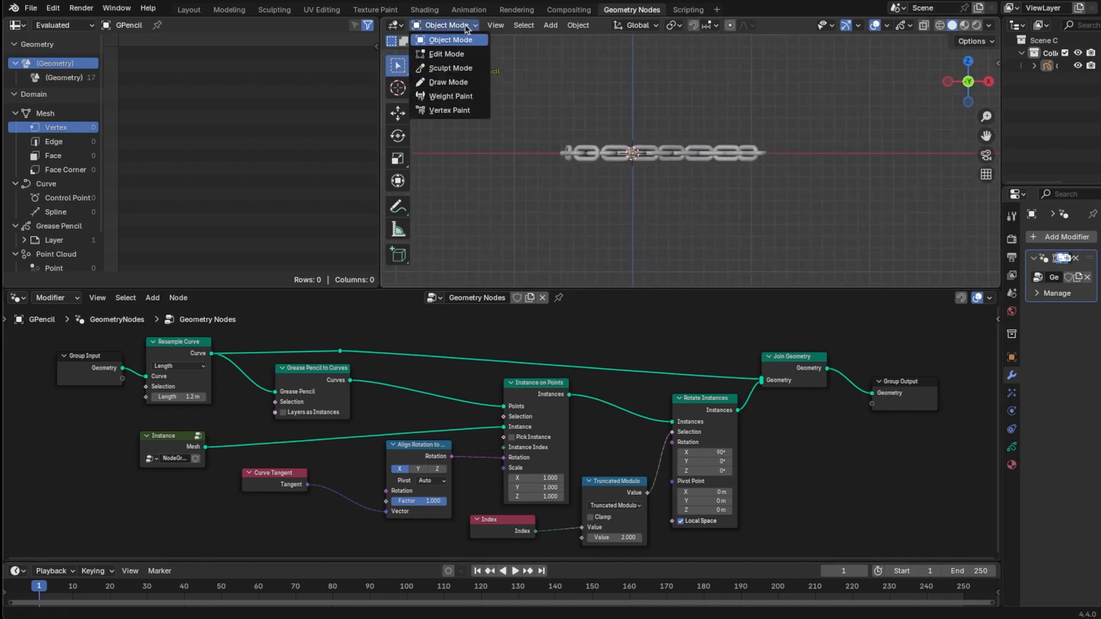
{"action": "left_click", "coordinate": [453, 81]}
{"action": "mouse_move", "coordinate": [527, 94]}
{"action": "left_mouse_down"}
{"action": "mouse_move", "coordinate": [579, 221]}
{"action": "mouse_move", "coordinate": [786, 172]}
{"action": "mouse_move", "coordinate": [845, 218]}
{"action": "mouse_move", "coordinate": [869, 240]}
{"action": "mouse_move", "coordinate": [811, 317]}
{"action": "left_mouse_up"}
{"action": "scroll", "coordinate": [781, 233], "scroll_direction": "up", "scroll_amount": 2}
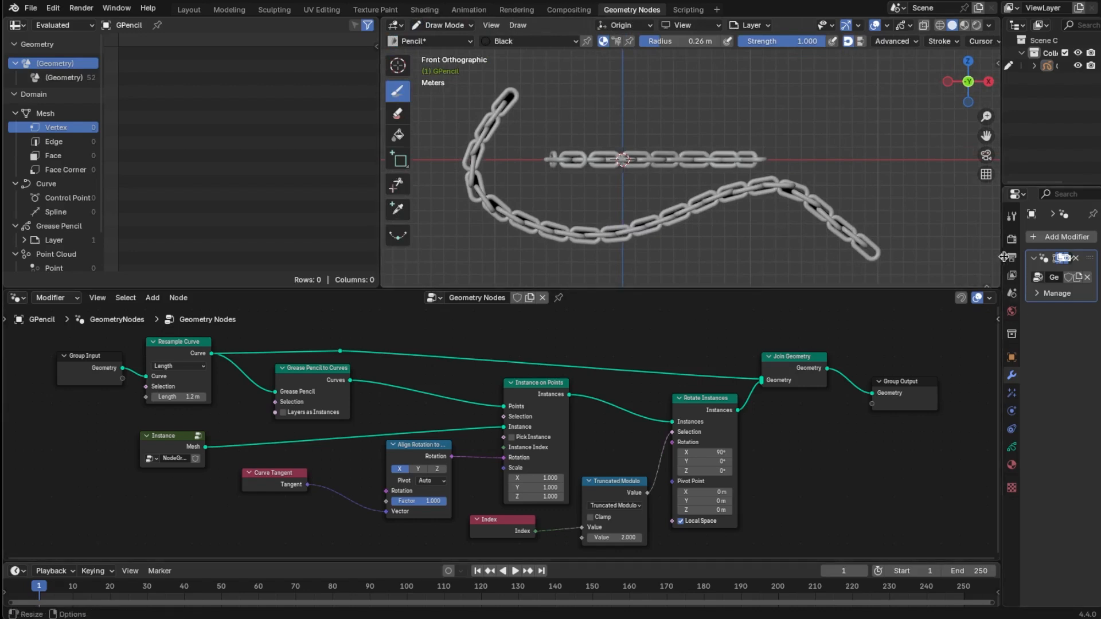
- Widen the properties editor, add a Thickness modifier to the Grease Pencil object and enable Uniform Thickness
{"action": "left_click_drag", "start_coordinate": [1001, 254], "coordinate": [922, 255]}
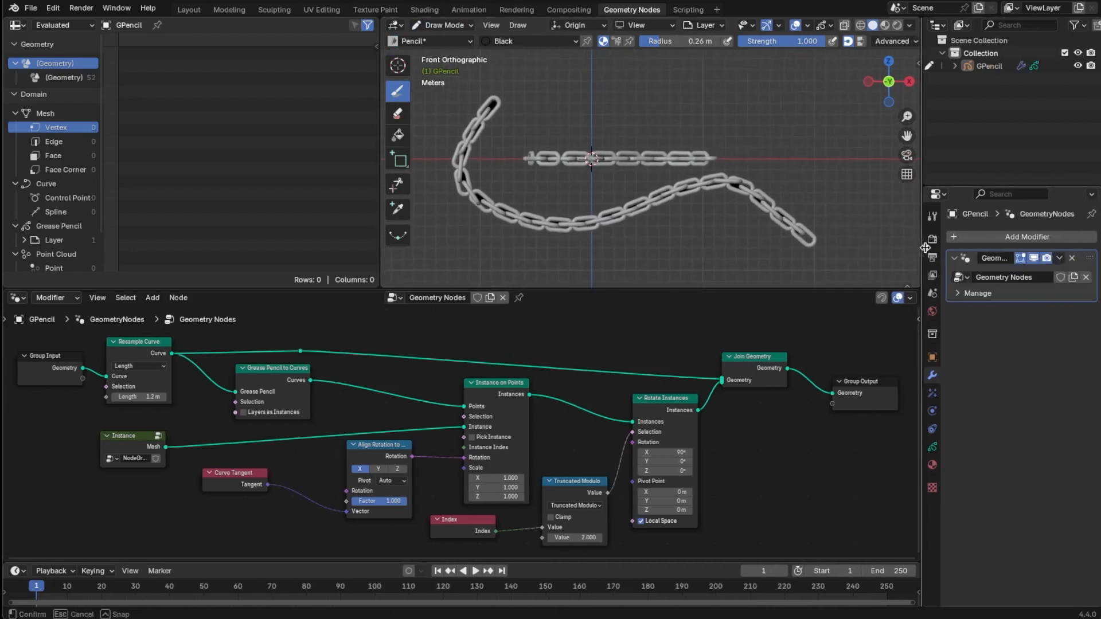
{"action": "left_click", "coordinate": [1035, 237]}
{"action": "mouse_move", "coordinate": [1035, 241]}
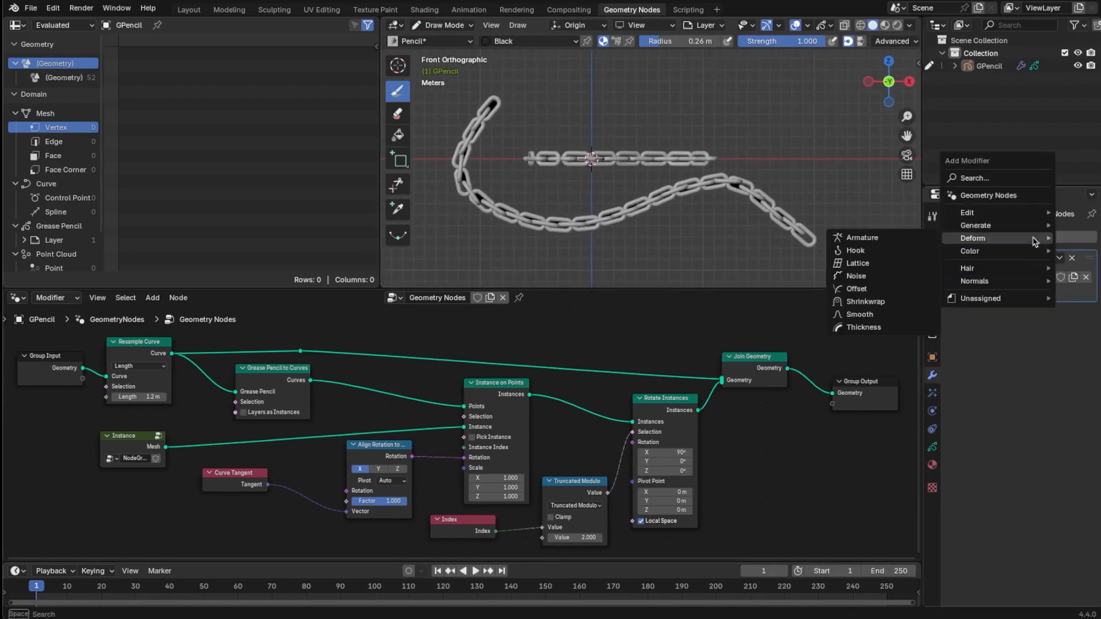
{"action": "left_click", "coordinate": [882, 329]}
{"action": "left_click", "coordinate": [1029, 333]}
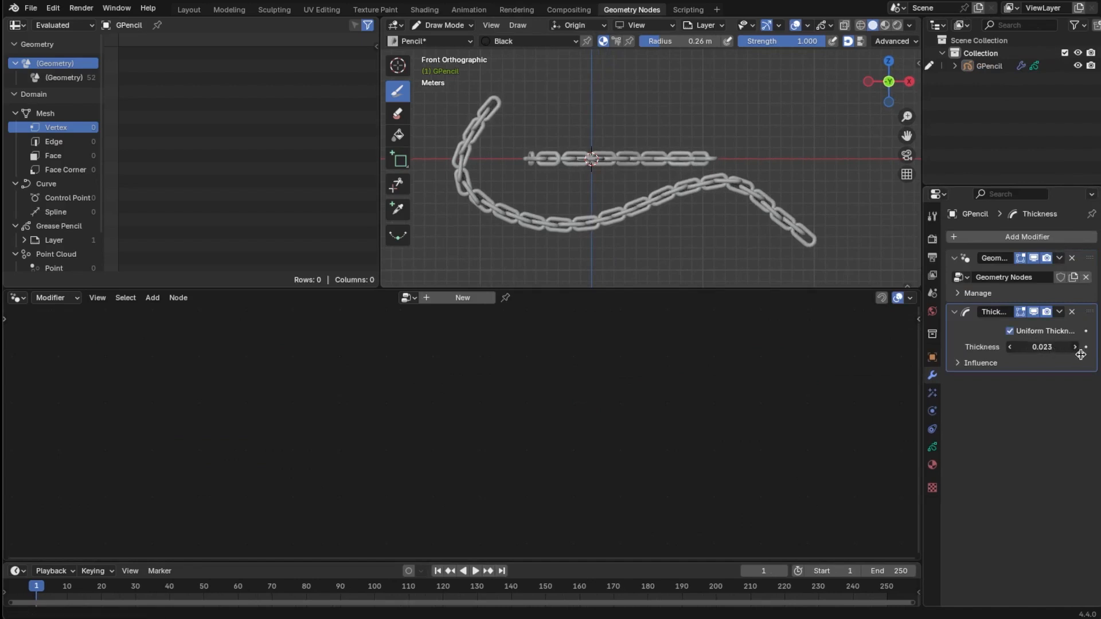
- Try a uniform thickness of 3 in the Thickness modifier and settle on a value of 2
{"action": "type", "text": "3"}
{"action": "key", "text": "Return"}
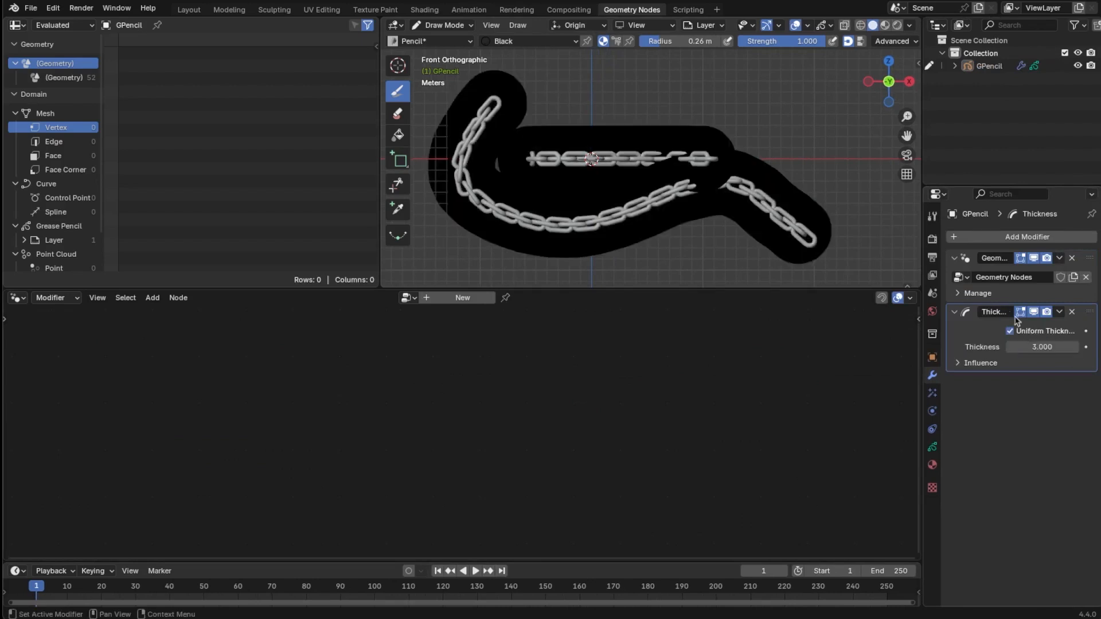
{"action": "left_click", "coordinate": [1033, 347]}
{"action": "type", "text": "2"}
{"action": "key", "text": "Return"}
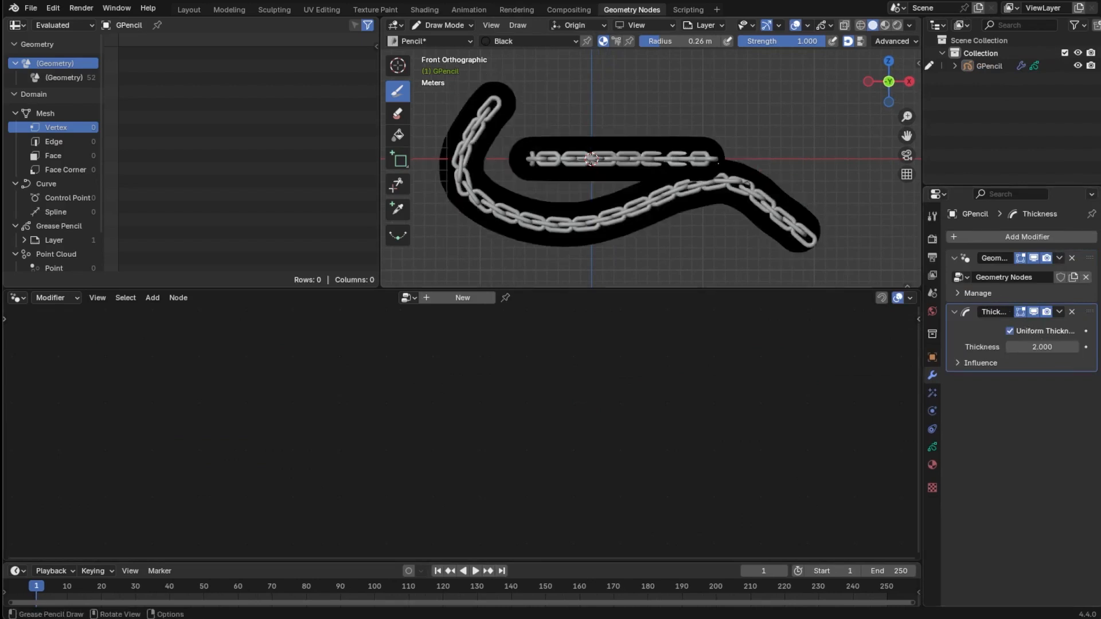
- Draw six more straight and curved strokes above, beside and below the existing chains in the front view
{"action": "scroll", "coordinate": [751, 155], "scroll_direction": "down", "scroll_amount": 3}
{"action": "scroll", "coordinate": [752, 155], "scroll_direction": "up", "scroll_amount": 1}
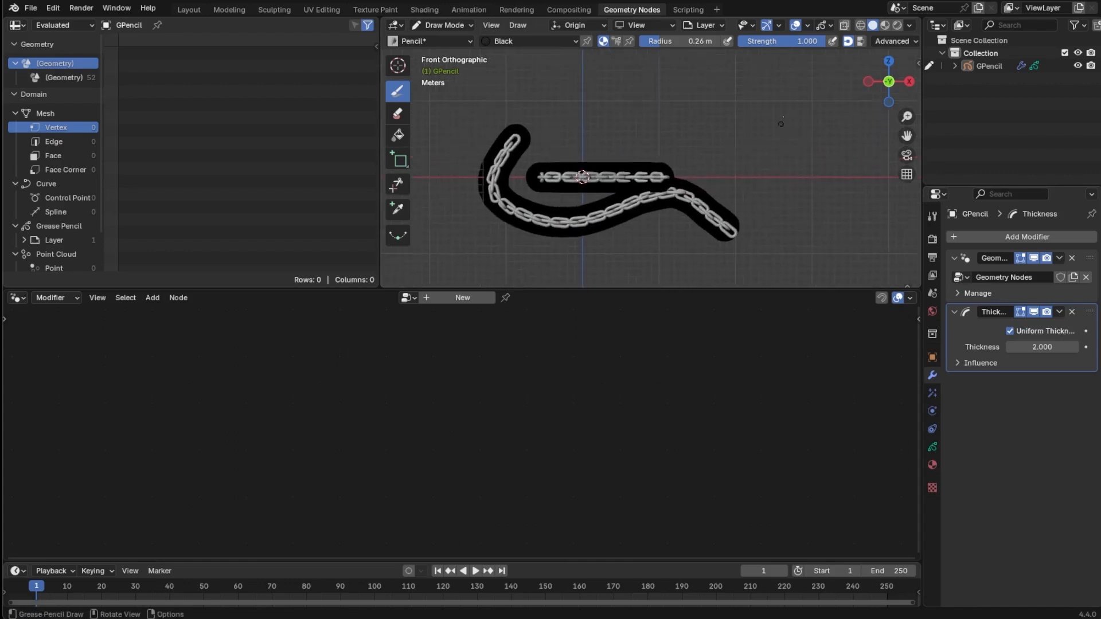
{"action": "left_click_drag", "start_coordinate": [787, 104], "coordinate": [753, 231]}
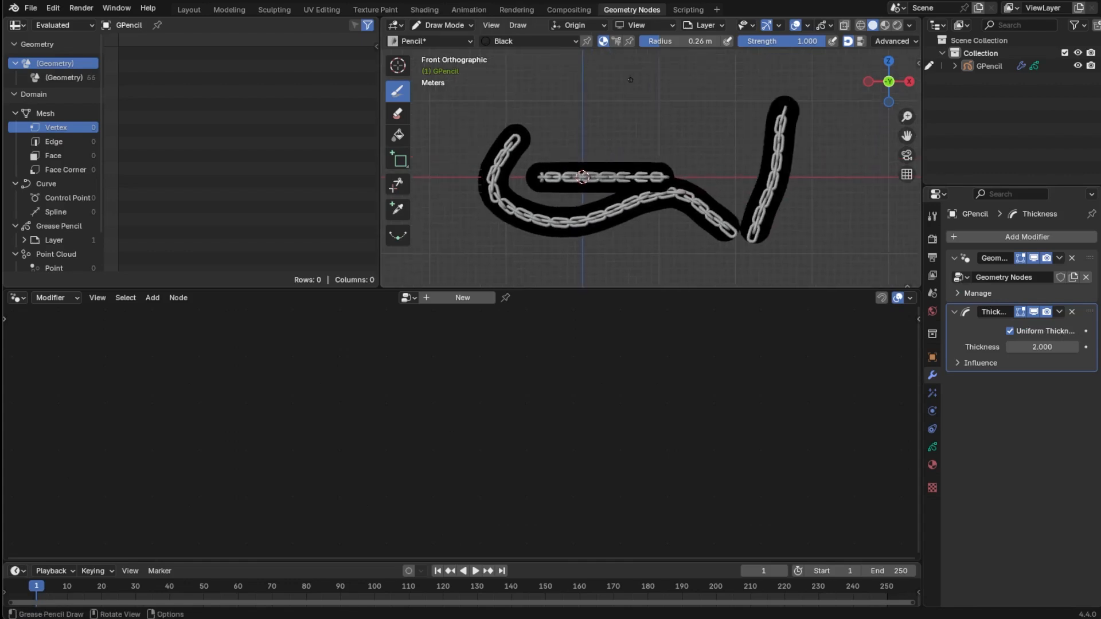
{"action": "left_click_drag", "start_coordinate": [630, 80], "coordinate": [571, 120]}
{"action": "mouse_move", "coordinate": [452, 161]}
{"action": "left_mouse_down"}
{"action": "mouse_move", "coordinate": [440, 186]}
{"action": "mouse_move", "coordinate": [504, 253]}
{"action": "mouse_move", "coordinate": [568, 259]}
{"action": "left_mouse_up"}
{"action": "mouse_move", "coordinate": [879, 168]}
{"action": "left_mouse_down"}
{"action": "mouse_move", "coordinate": [849, 204]}
{"action": "mouse_move", "coordinate": [624, 271]}
{"action": "left_mouse_up"}
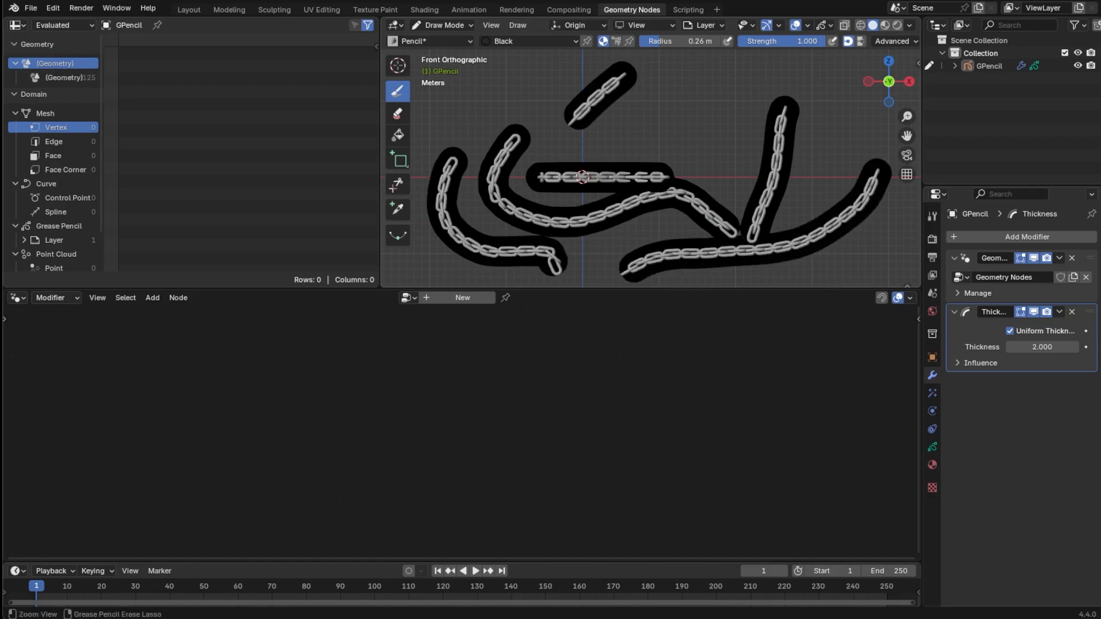
{"action": "scroll", "coordinate": [628, 238], "scroll_direction": "down", "scroll_amount": 2}
{"action": "middle_click_drag", "start_coordinate": [628, 238], "coordinate": [628, 207], "text": "shift"}
{"action": "left_click_drag", "start_coordinate": [611, 194], "coordinate": [578, 259]}
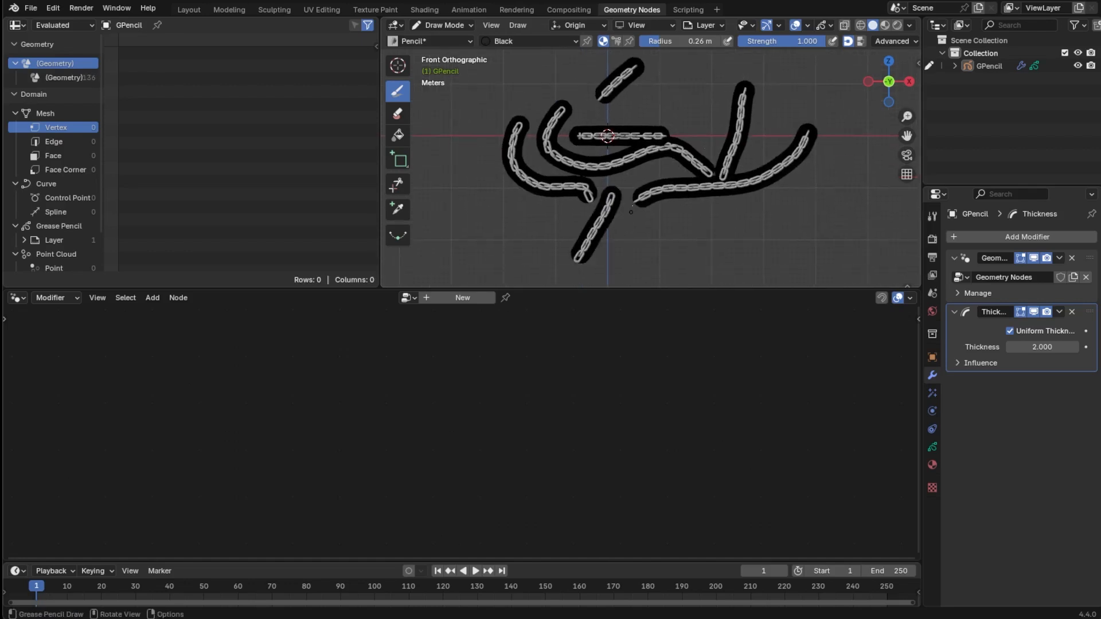
{"action": "left_click_drag", "start_coordinate": [624, 211], "coordinate": [716, 268]}
{"action": "scroll", "coordinate": [723, 234], "scroll_direction": "down", "scroll_amount": 2}
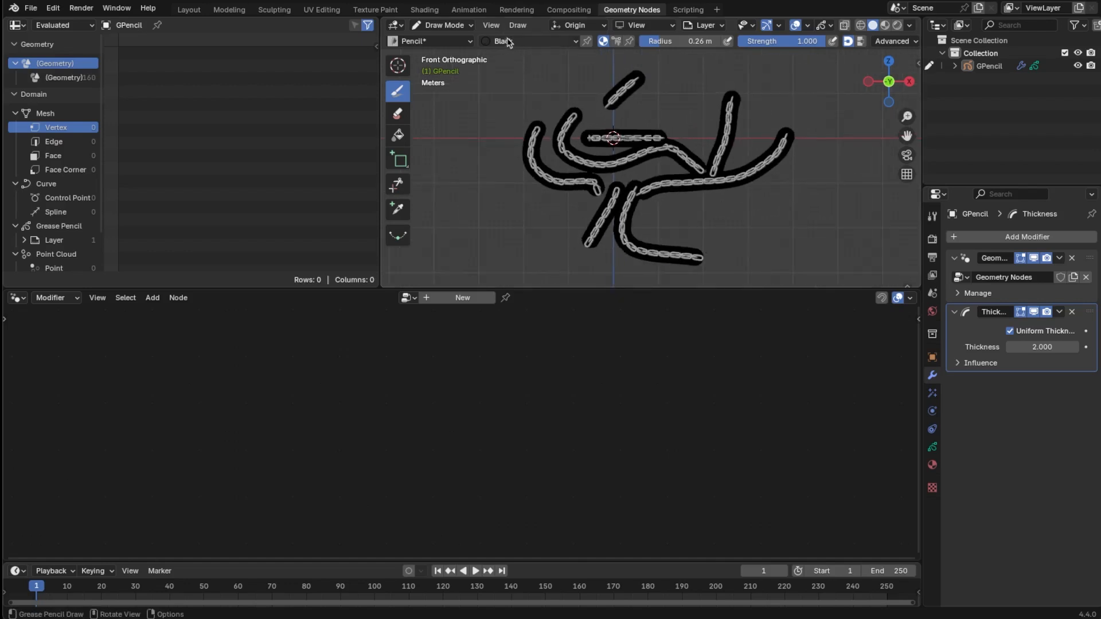
- Return to Object Mode, make the Geometry Nodes modifier active to show its node tree, and deselect the Grease Pencil object
{"action": "left_click", "coordinate": [444, 25]}
{"action": "left_click", "coordinate": [477, 42]}
{"action": "left_click", "coordinate": [622, 198]}
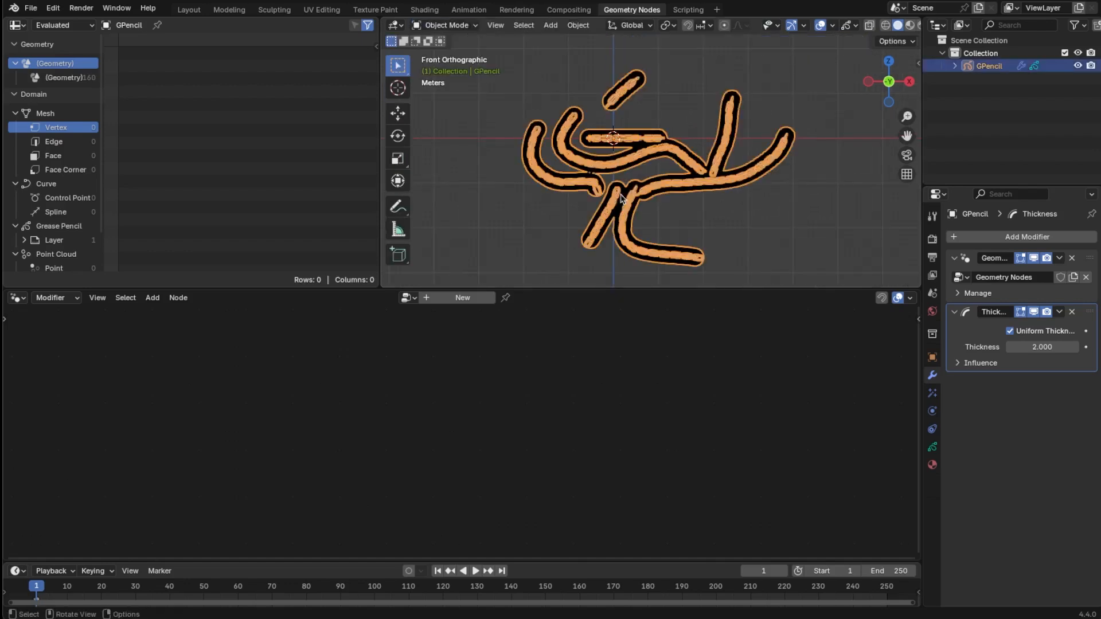
{"action": "left_click", "coordinate": [1090, 264]}
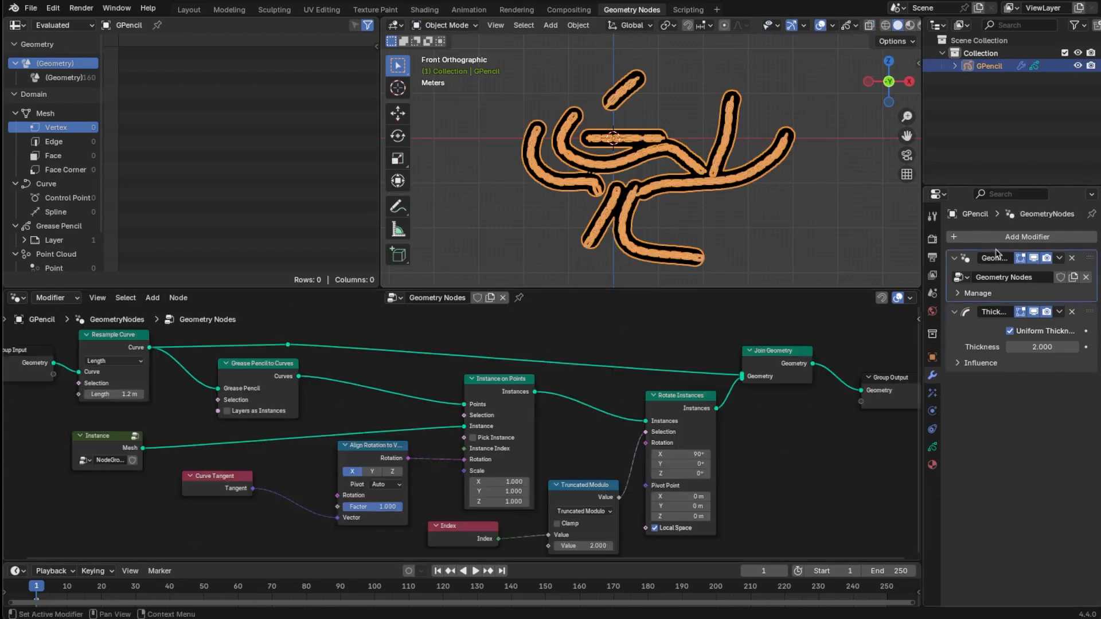
{"action": "left_click", "coordinate": [778, 232]}
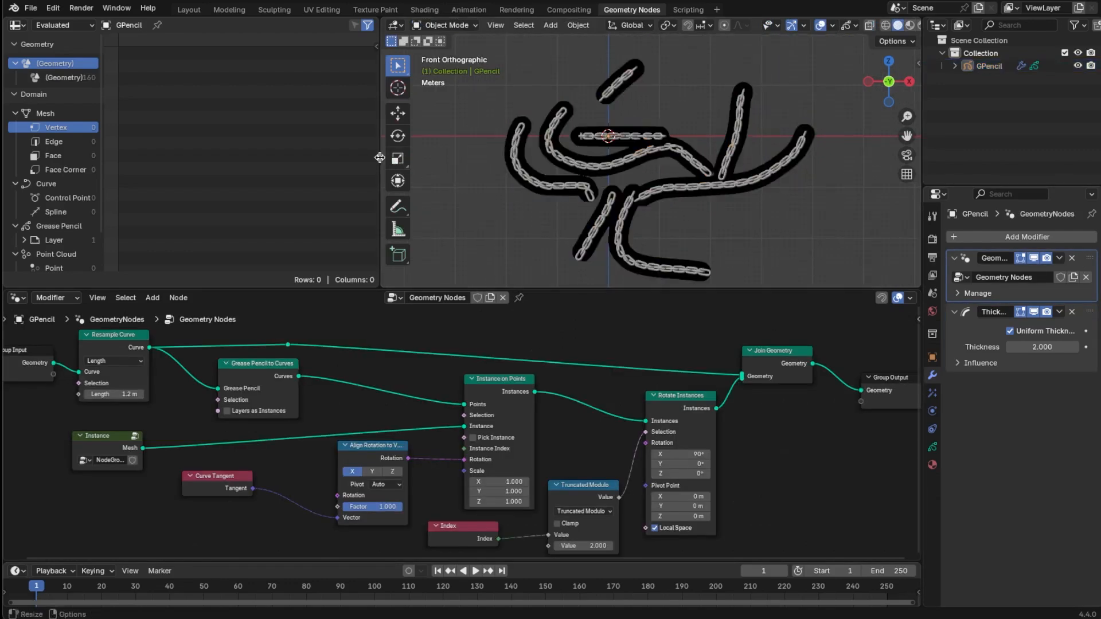